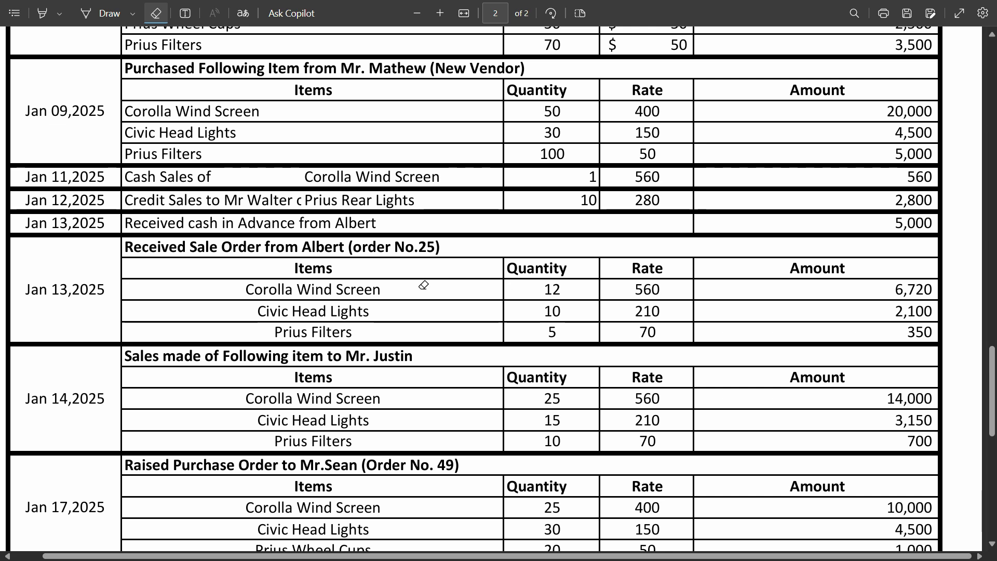
# - Review the January 2025 transaction list, switch to QuickBooks, and open the chart of accounts
pyautogui.scroll(-10, 626, 314)
pyautogui.scroll(4, 385, 315)
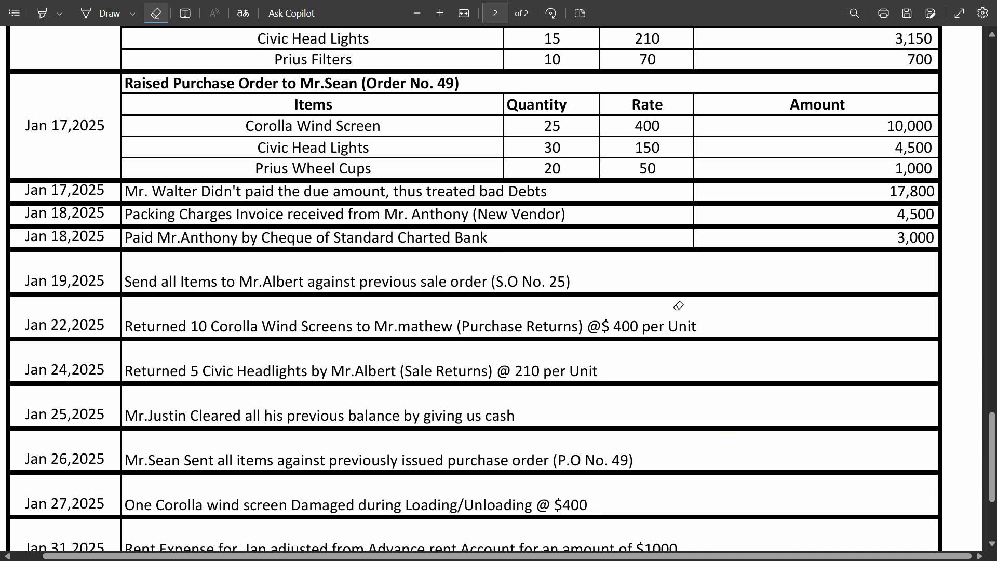
pyautogui.scroll(8, 620, 289)
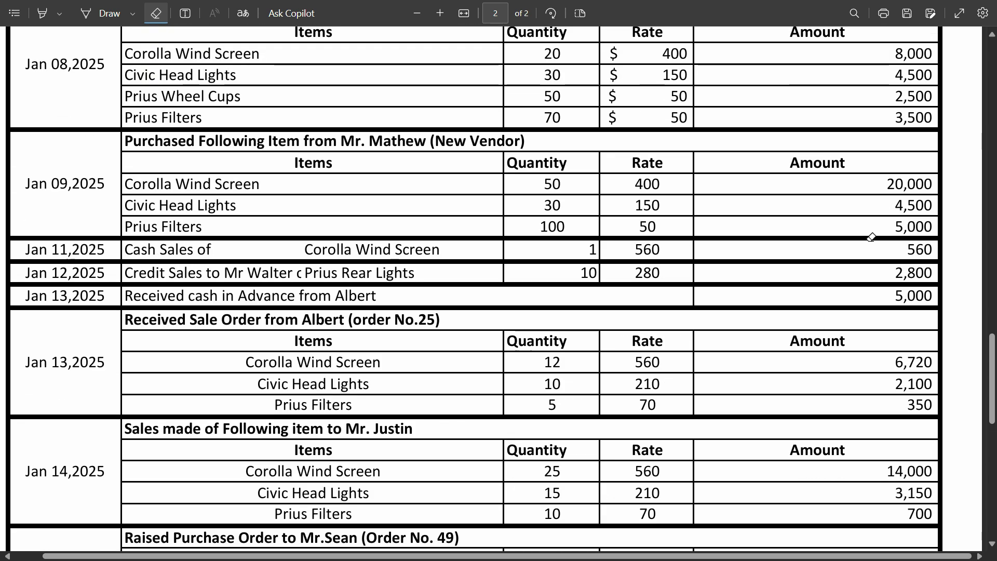
pyautogui.scroll(-7, 773, 330)
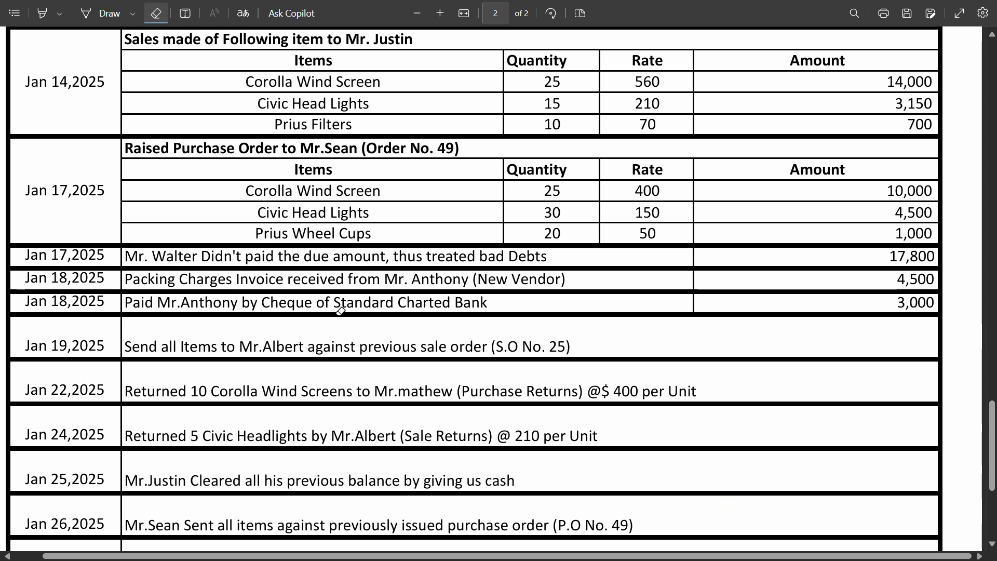
pyautogui.press('super')
pyautogui.click(657, 546)
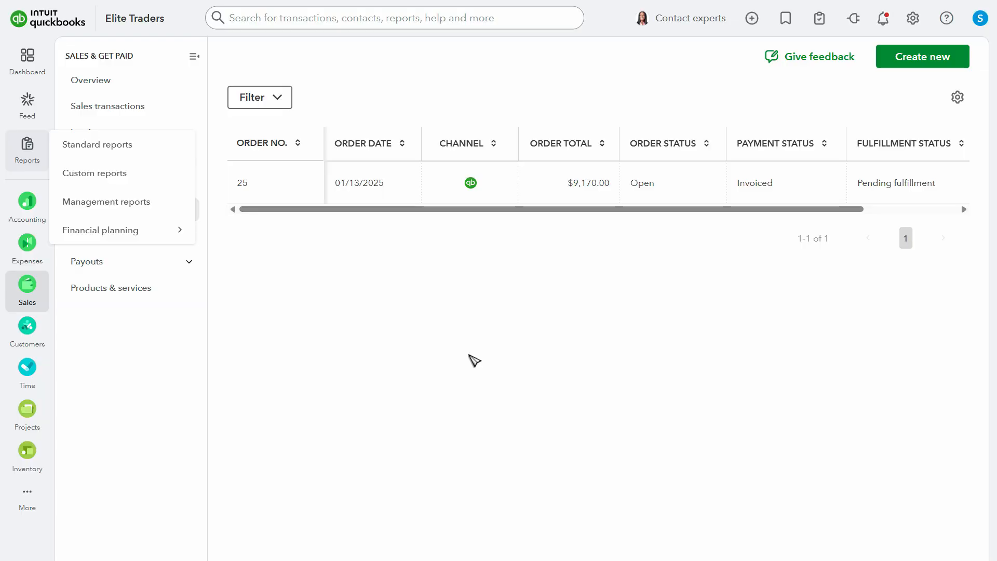
pyautogui.moveTo(17, 221)
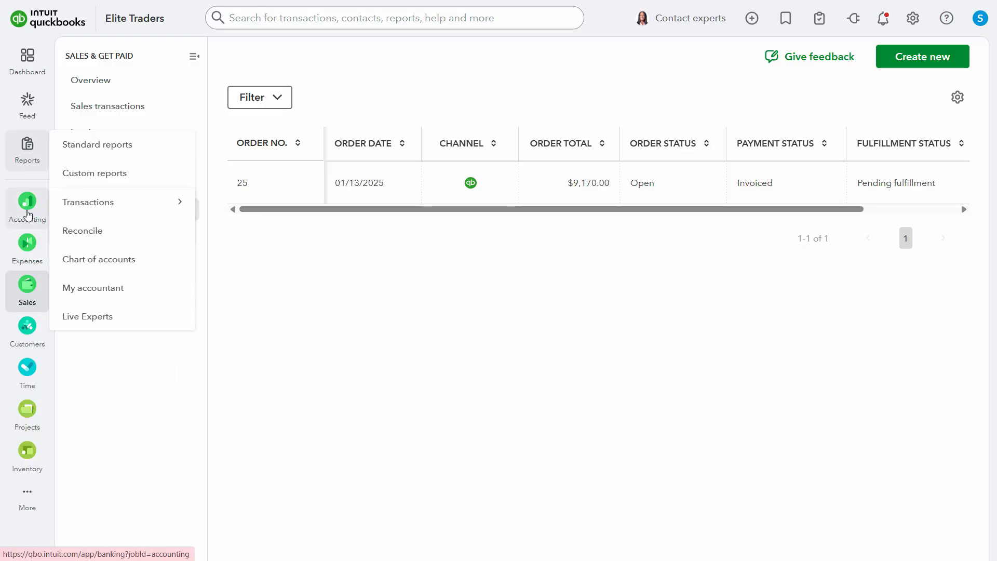
pyautogui.click(98, 259)
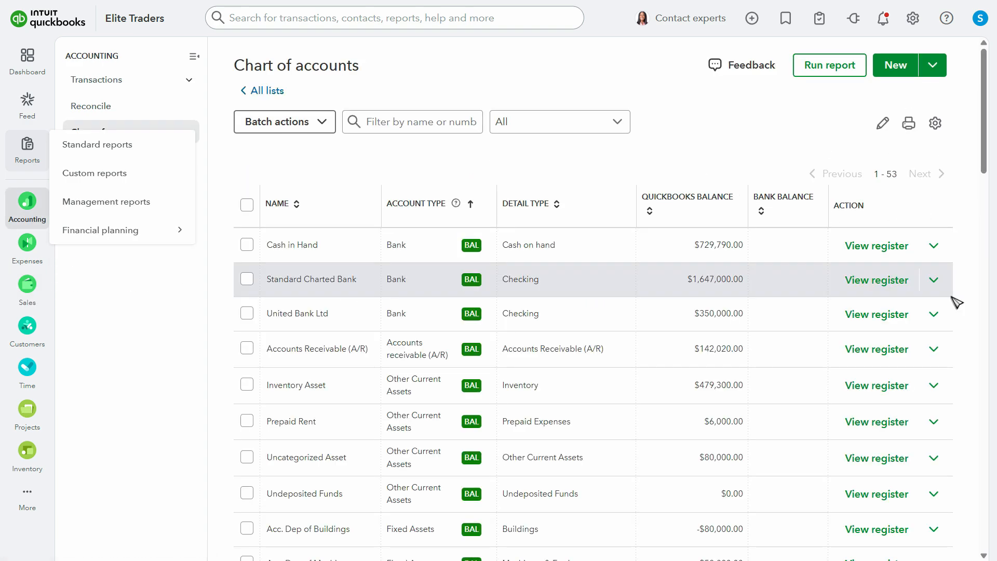
# - Open the register of the Customer Advances account from the chart of accounts
pyautogui.scroll(-3, 952, 299)
pyautogui.scroll(-8, 954, 305)
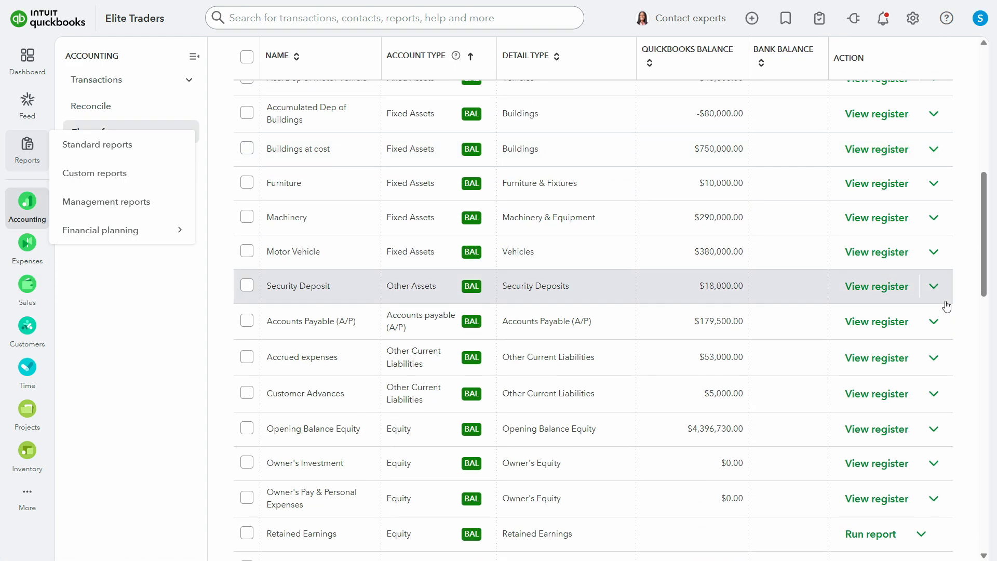
pyautogui.scroll(-4, 950, 309)
pyautogui.scroll(4, 949, 310)
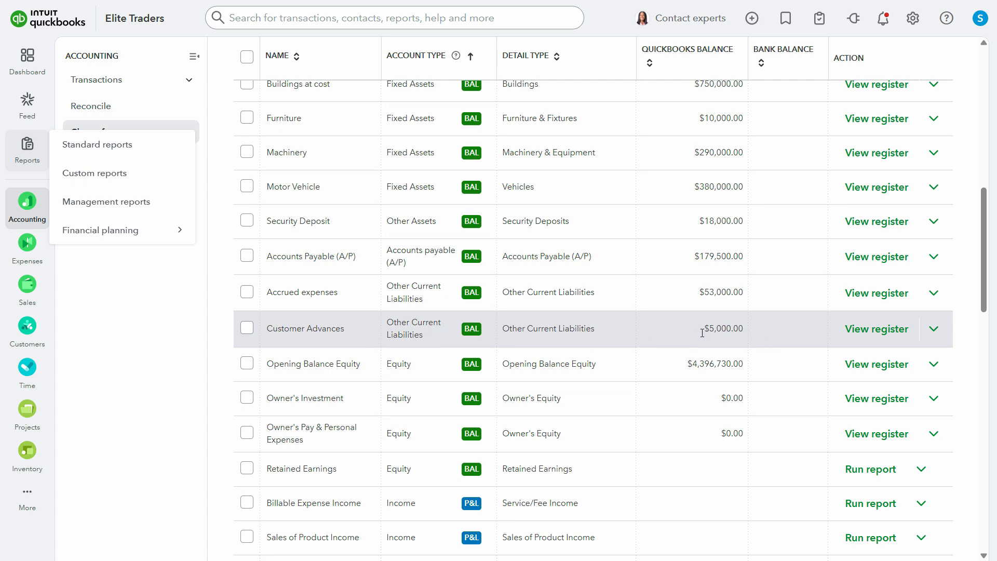
pyautogui.doubleClick(587, 330)
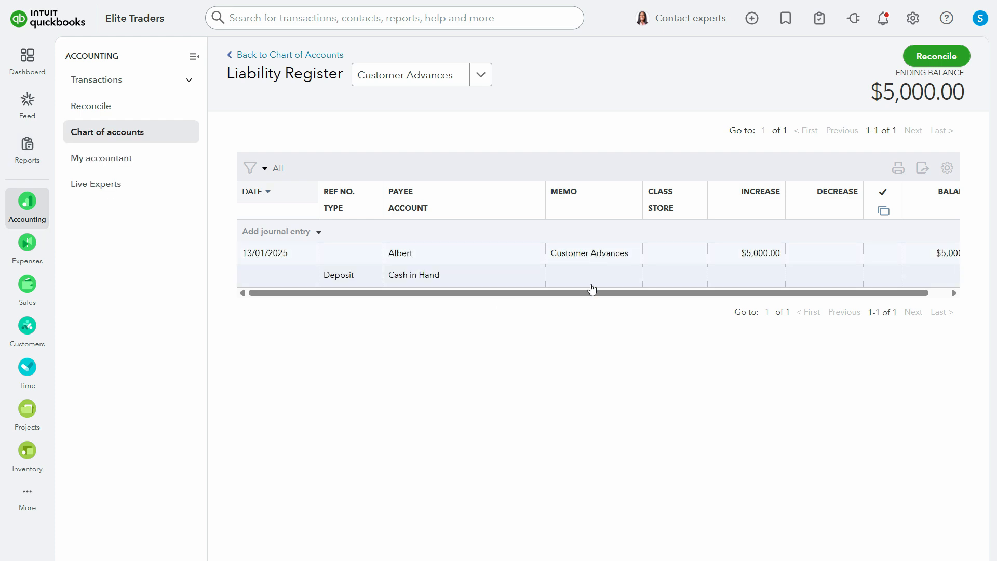
# - Delete the 13/01/2025 deposit of $5,000.00 from the Customer Advances register and confirm the deletion
pyautogui.click(593, 262)
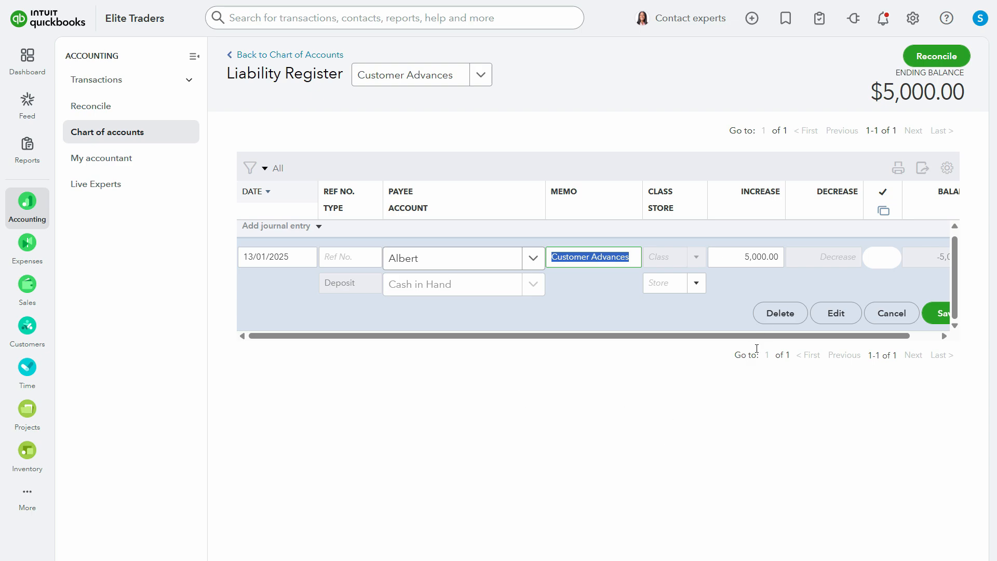
pyautogui.click(779, 314)
pyautogui.click(587, 317)
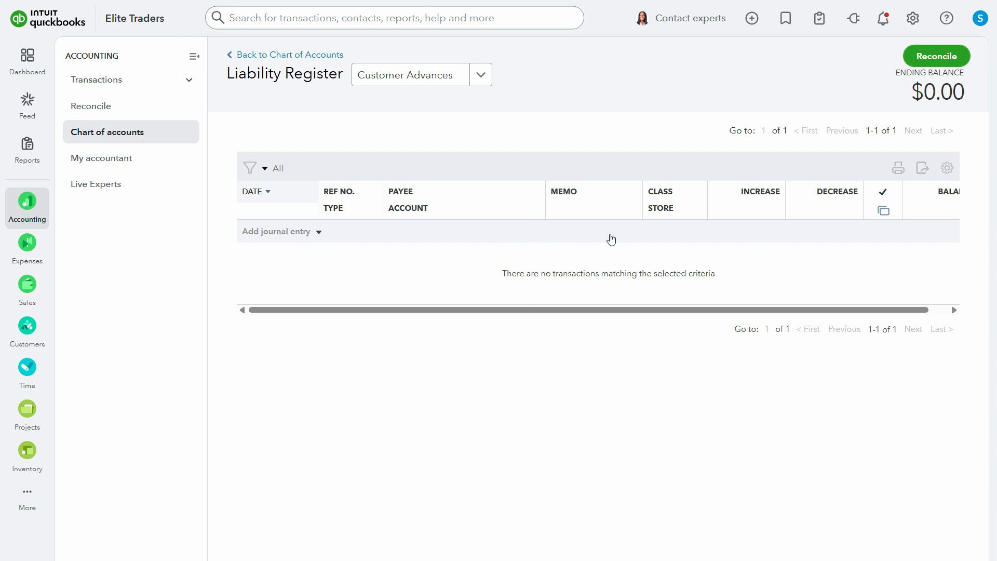
# - Return to the chart of accounts and check the balance of the Customer Advances account
pyautogui.click(125, 141)
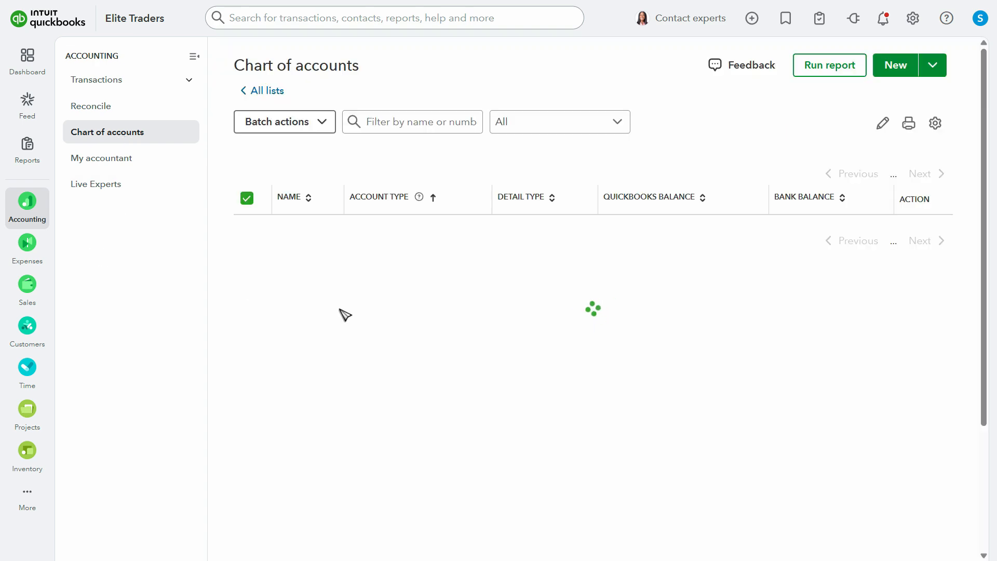
pyautogui.scroll(-10, 341, 314)
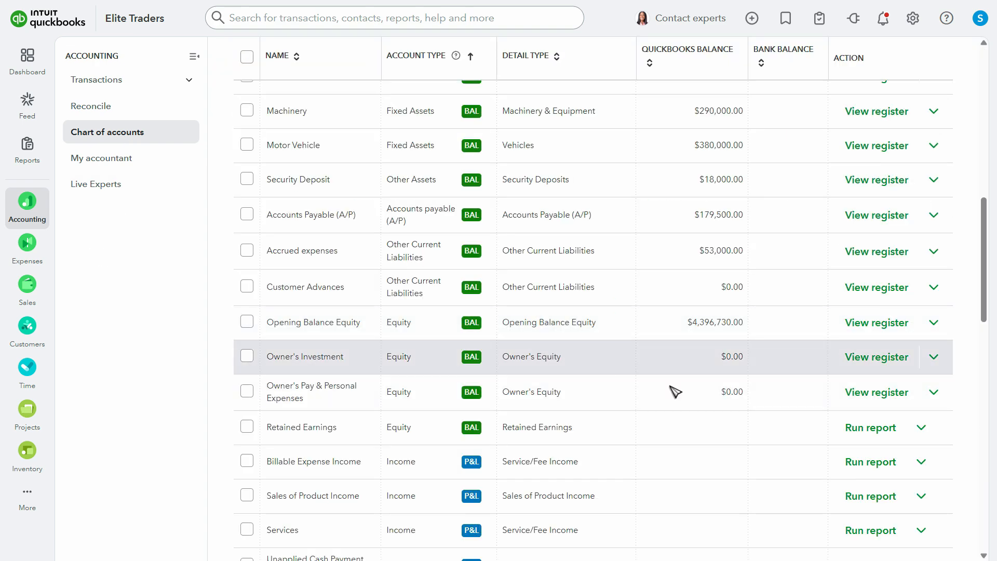
pyautogui.scroll(-4, 540, 429)
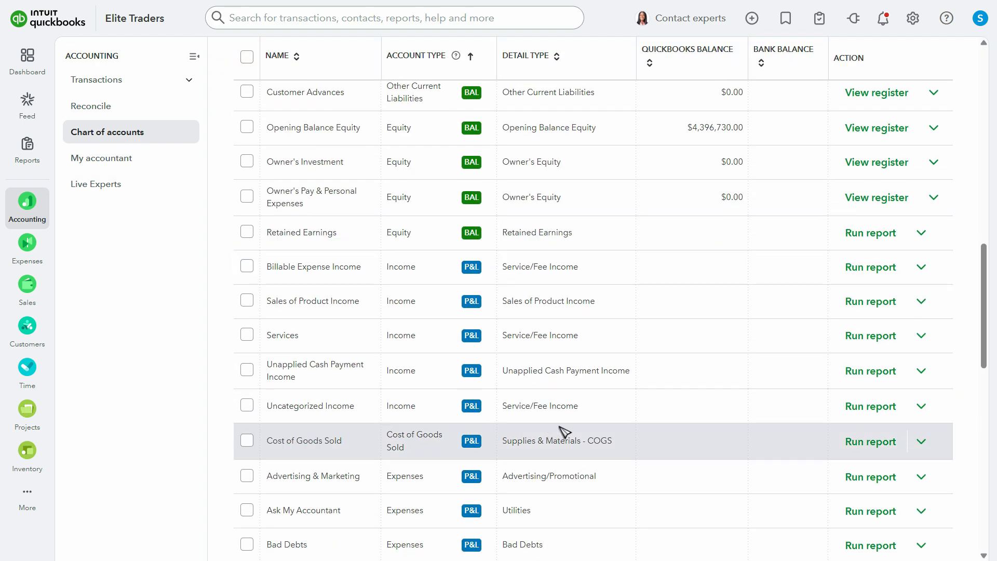
pyautogui.scroll(4, 330, 267)
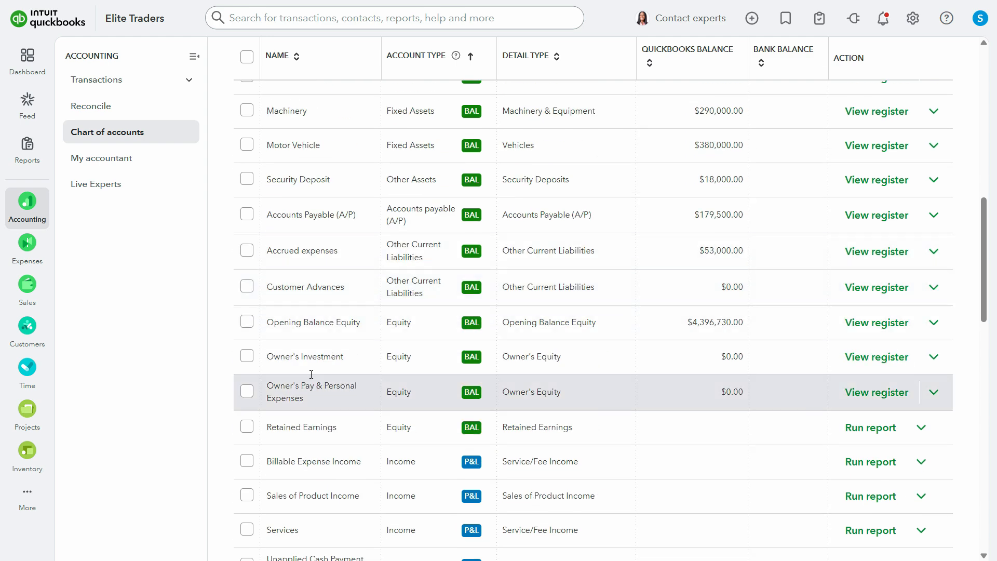
pyautogui.scroll(-5, 358, 431)
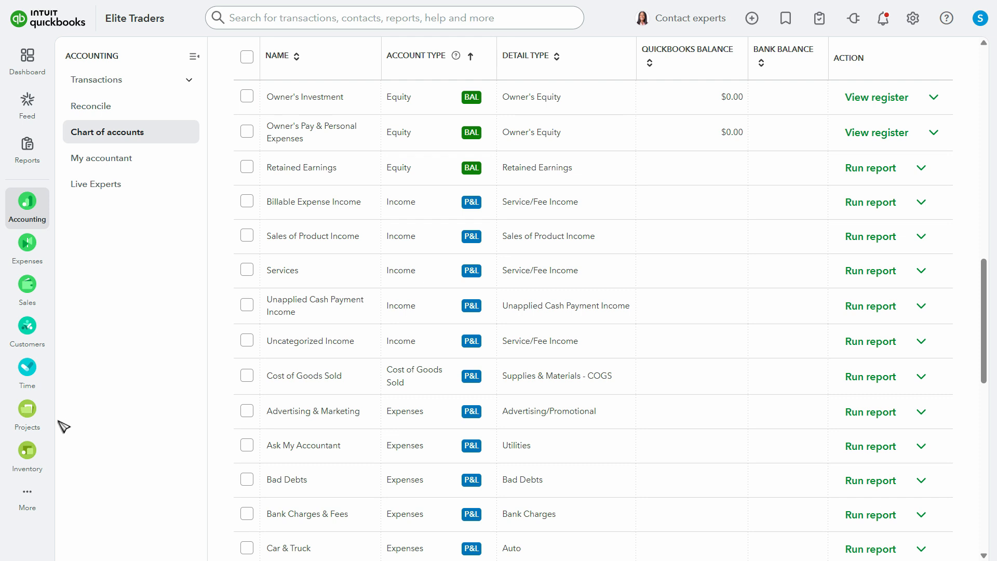
# - Start a new service item in the inventory's products and services list and name it Customer Advances
pyautogui.moveTo(27, 450)
pyautogui.click(126, 457)
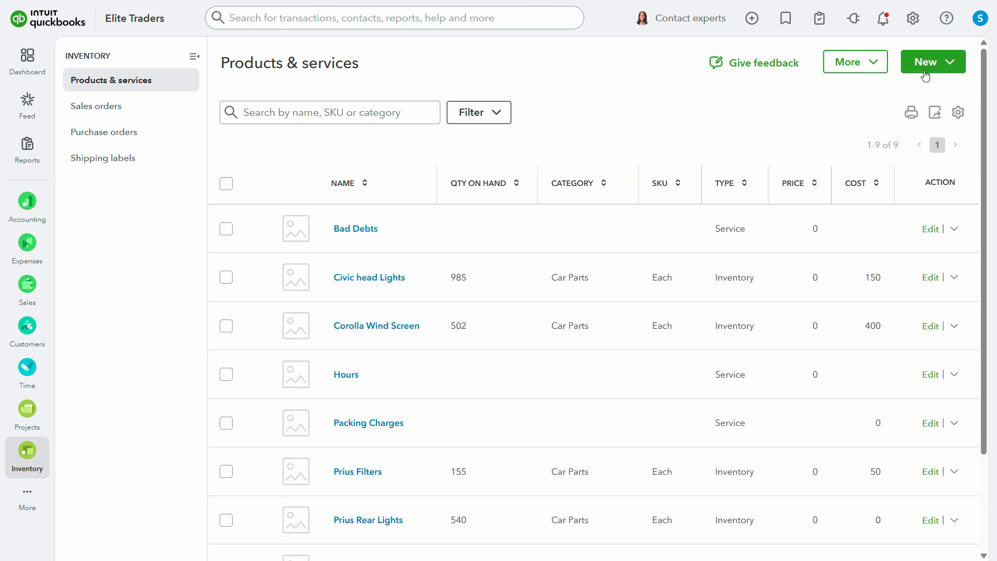
pyautogui.click(926, 66)
pyautogui.click(883, 100)
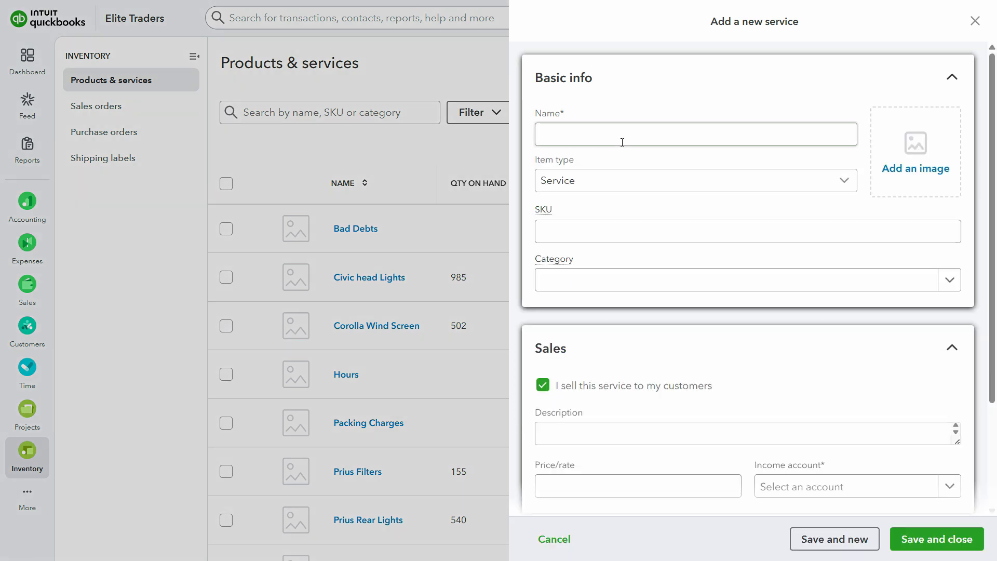
pyautogui.click(627, 135)
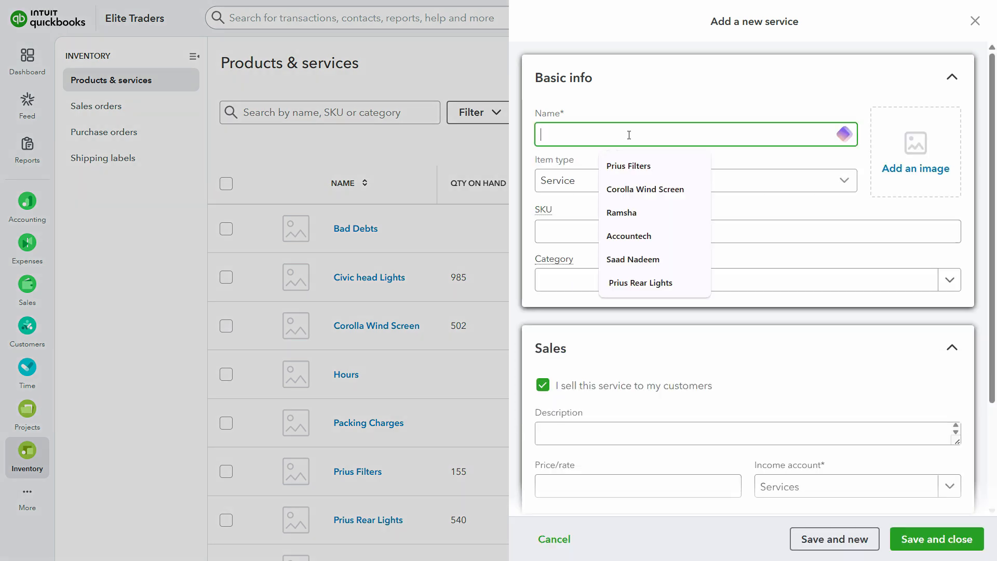
# - Assign the Customer Advances liability account as the service's income account, then save and close the item
pyautogui.scroll(-3, 629, 135)
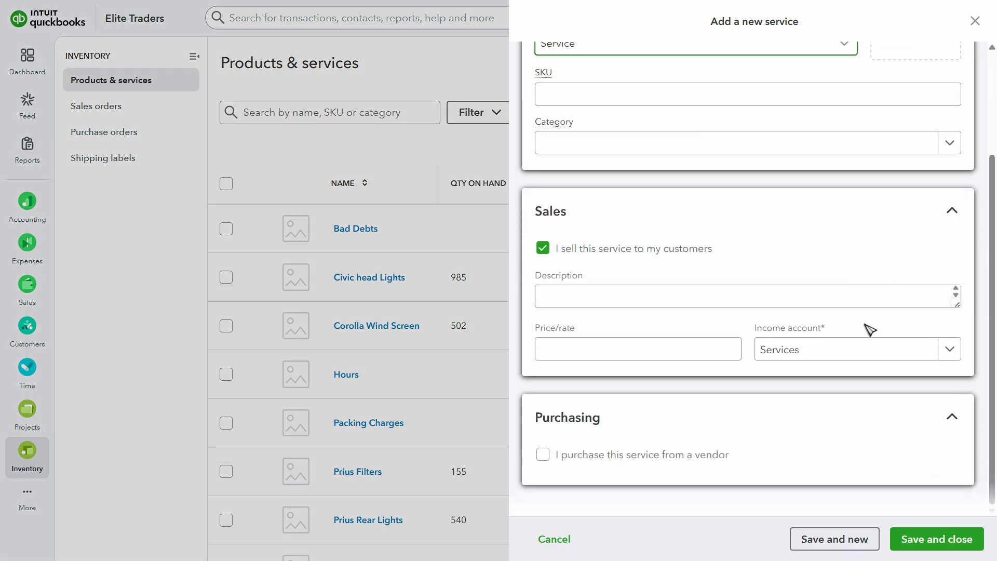
pyautogui.click(826, 349)
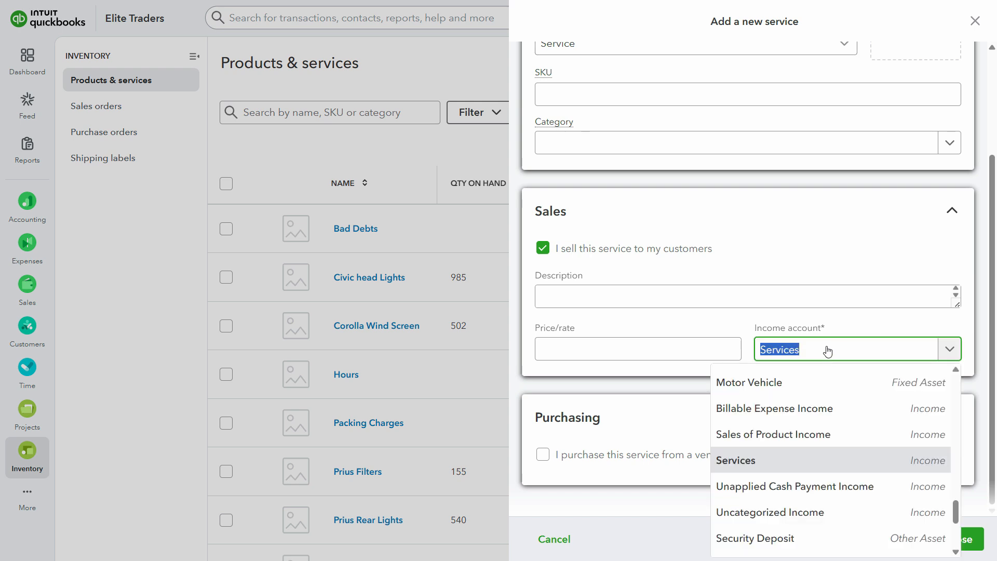
pyautogui.write('custome')
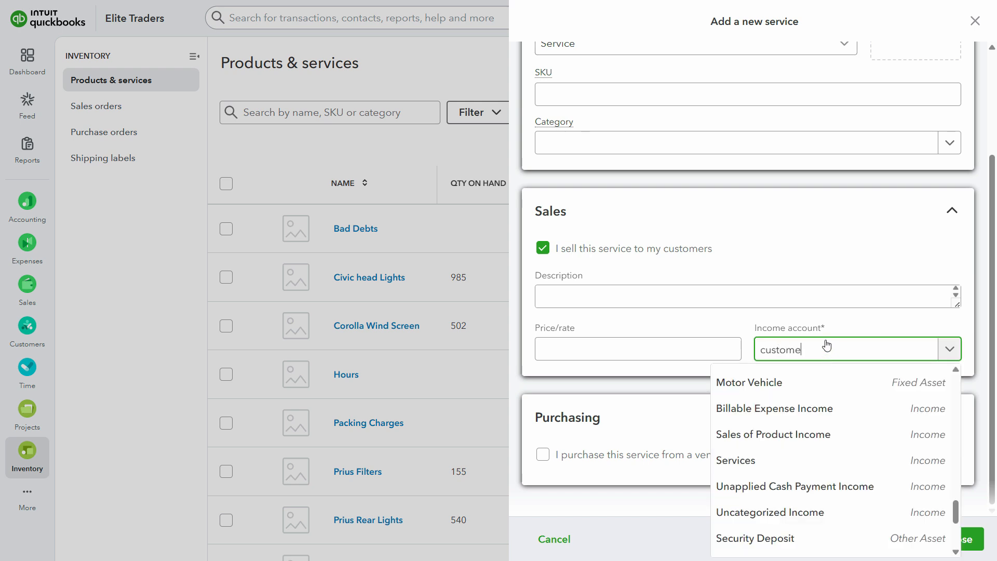
pyautogui.write('r')
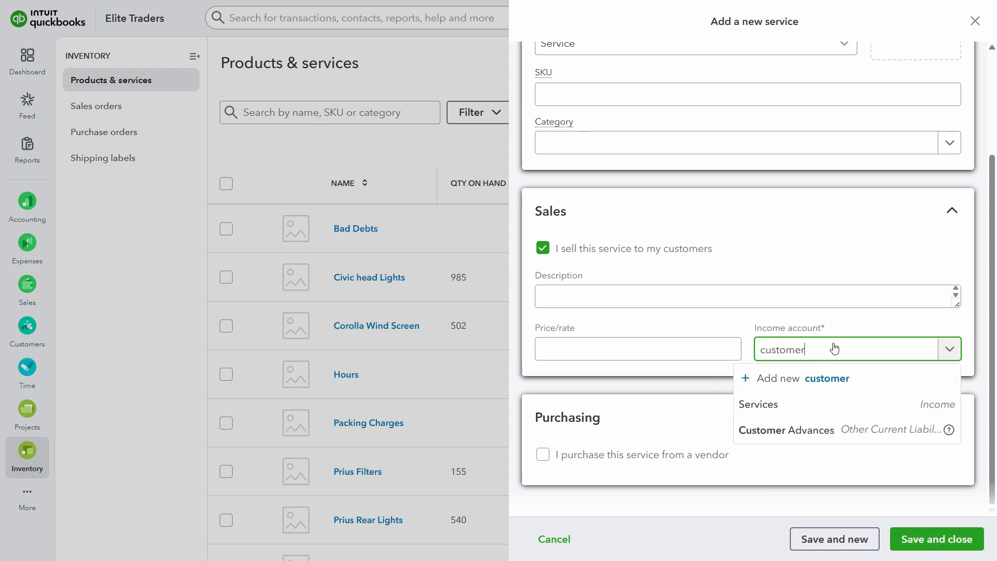
pyautogui.click(778, 430)
pyautogui.click(949, 549)
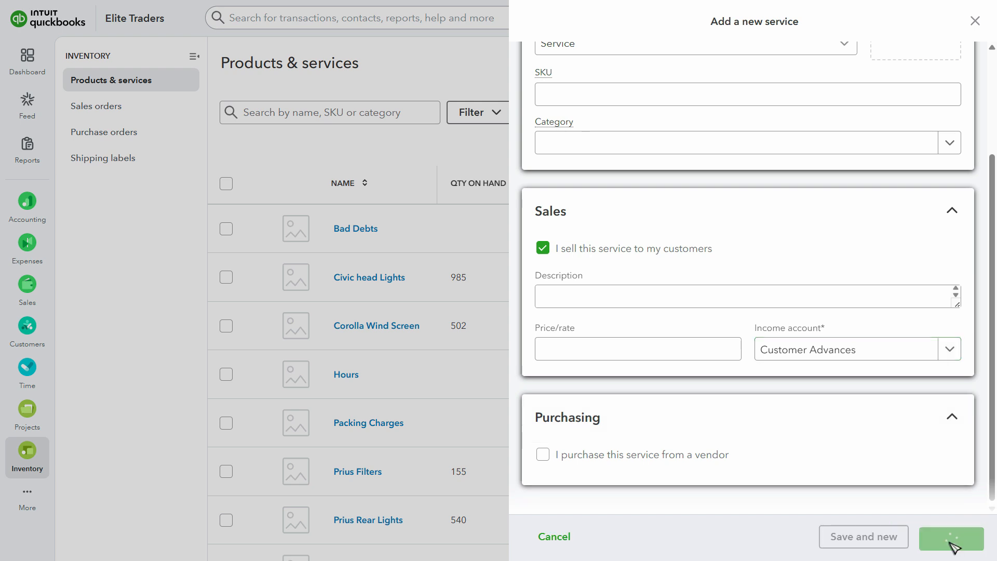
# - Create a new sales receipt for the customer who paid the advance on Jan 13
pyautogui.click(752, 19)
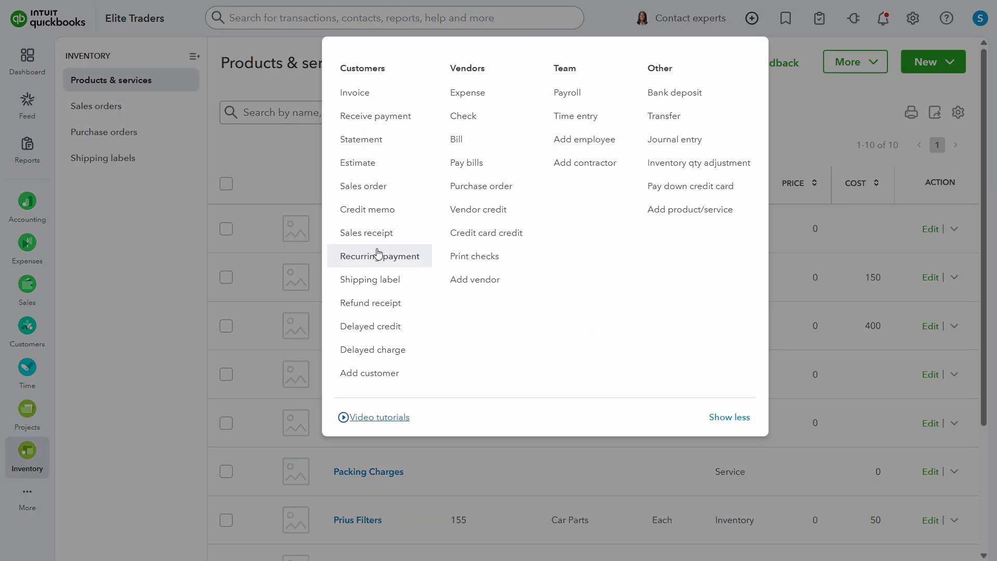
pyautogui.click(370, 233)
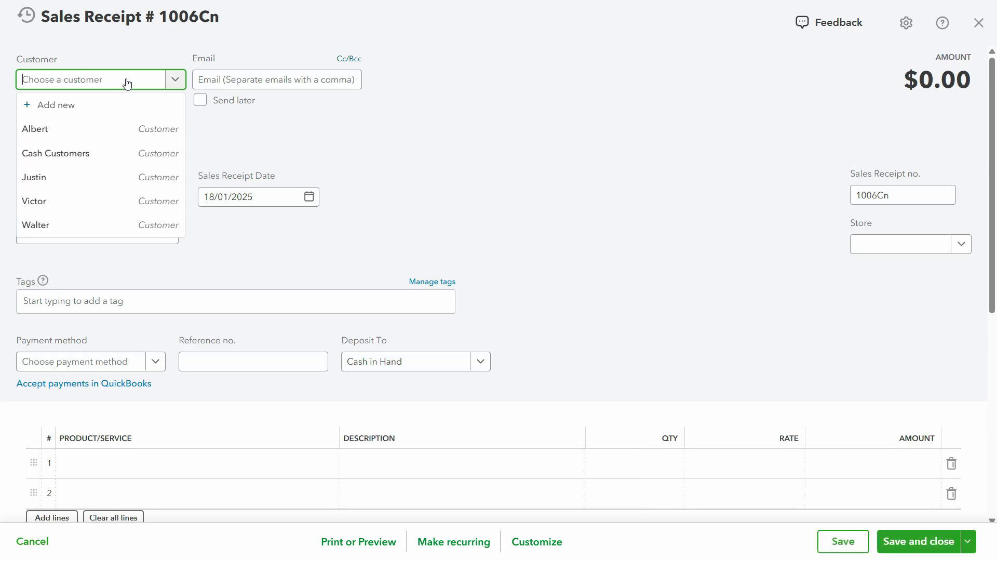
pyautogui.click(93, 130)
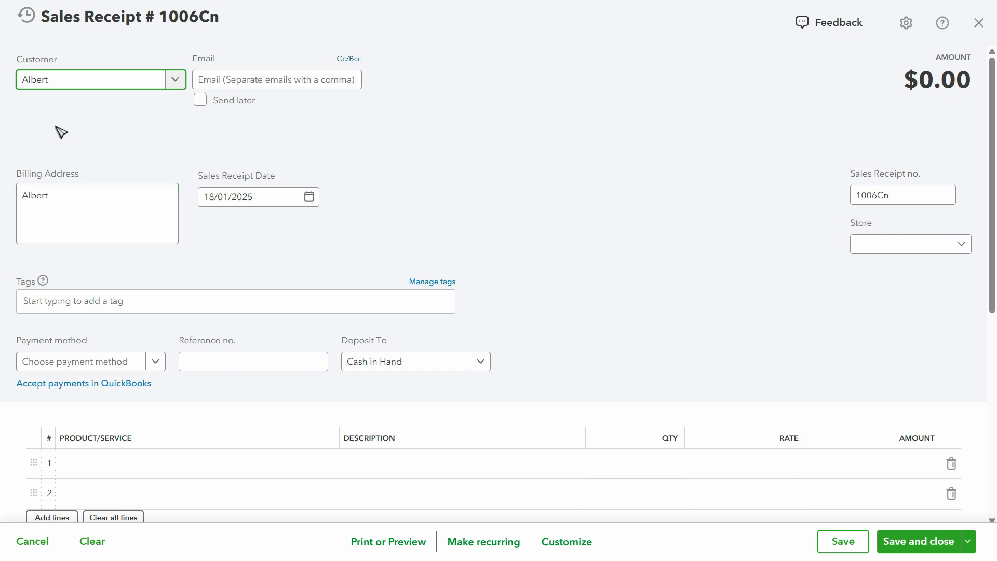
# - Add the Customer Advances item on the first line, with the source document's cash-received-in-advance text as its description
pyautogui.click(130, 464)
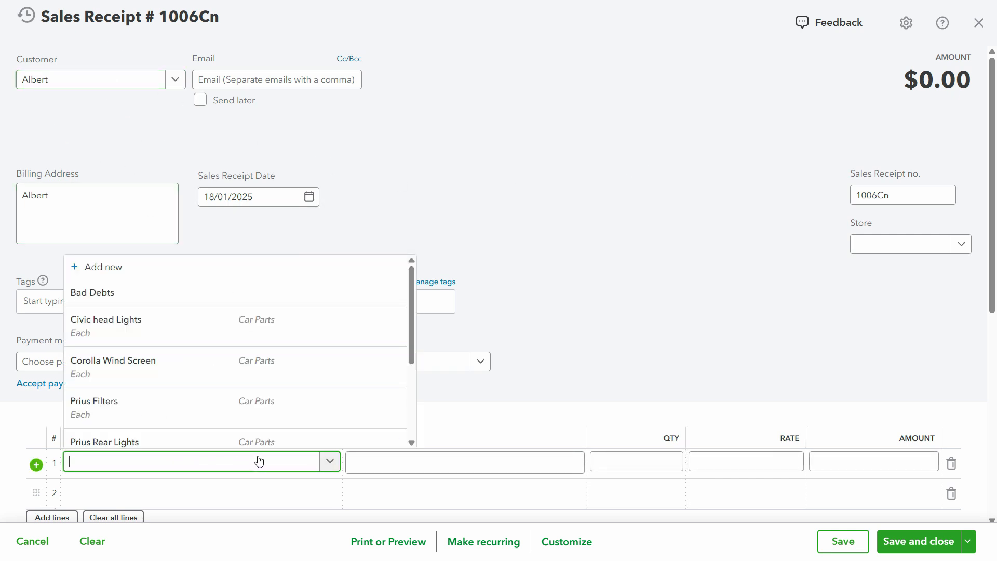
pyautogui.write('cus')
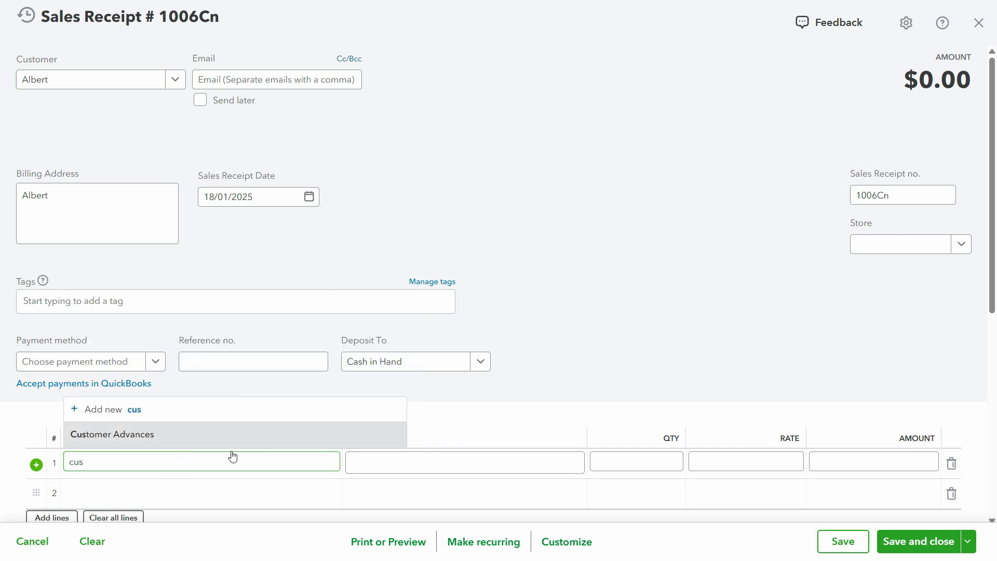
pyautogui.click(182, 442)
pyautogui.click(459, 467)
pyautogui.hotkey('alt', 'Tab')
pyautogui.hotkey('alt', 'Tab')
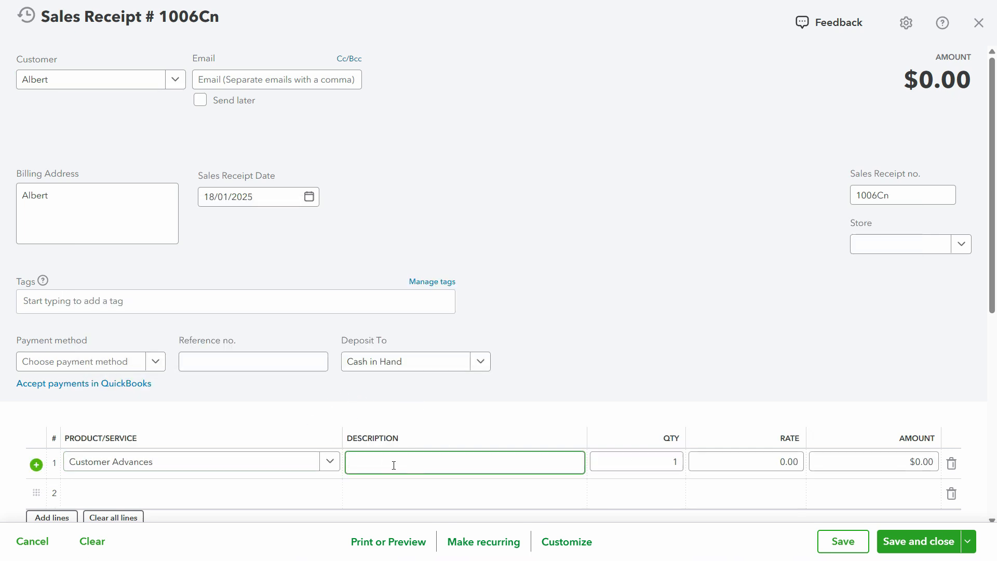
pyautogui.write('Received cash in Advance from Albert')
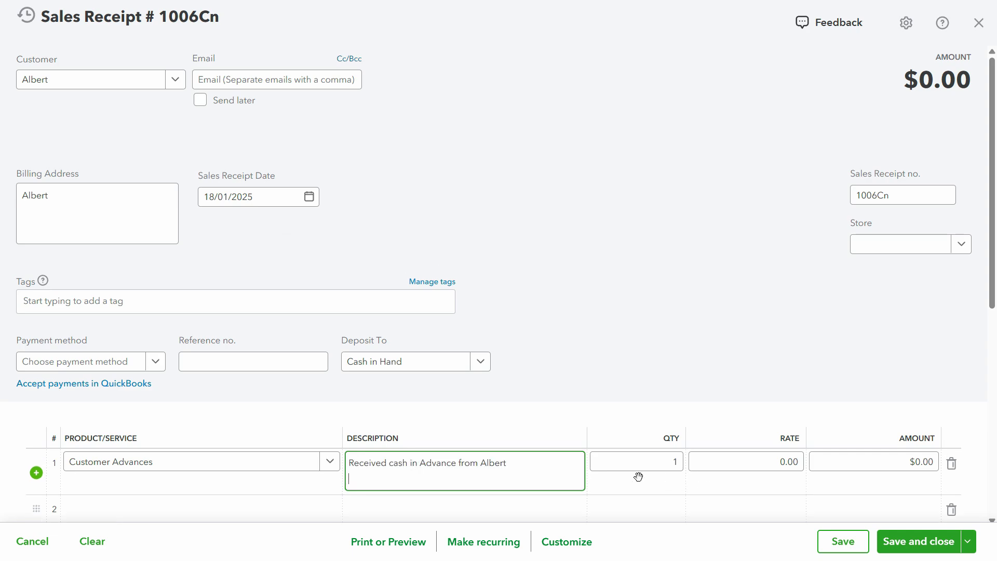
# - Set the amount of the Customer Advances line to 5,000
pyautogui.click(874, 461)
pyautogui.hotkey('alt', 'Tab')
# - Set the sales receipt date to 13/01/2025 to match the transaction list and save the receipt
pyautogui.hotkey('alt', 'Tab')
pyautogui.write('5')
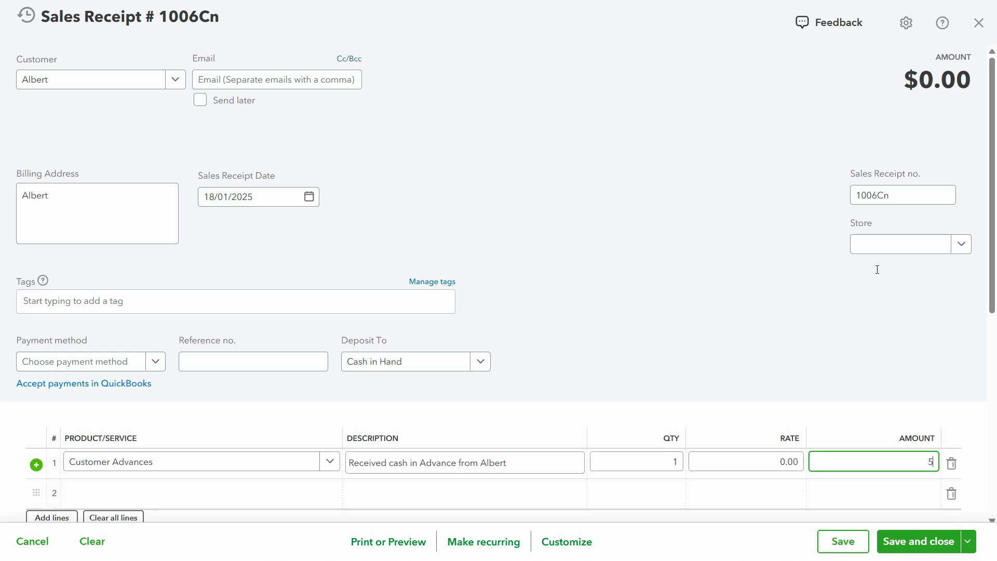
pyautogui.write(',000')
pyautogui.click(877, 269)
pyautogui.hotkey('alt', 'Tab')
pyautogui.hotkey('alt', 'Tab')
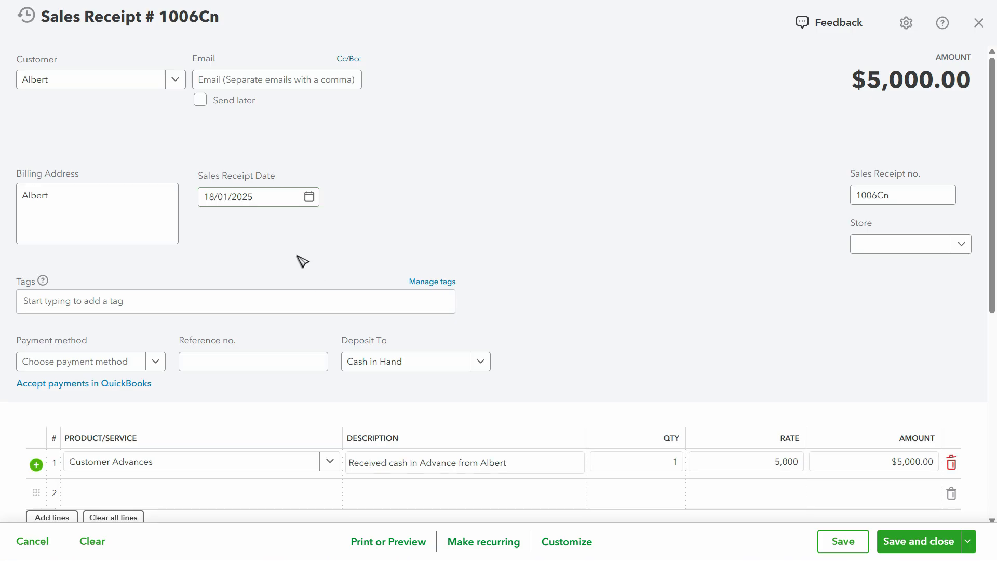
pyautogui.click(270, 200)
pyautogui.write('1')
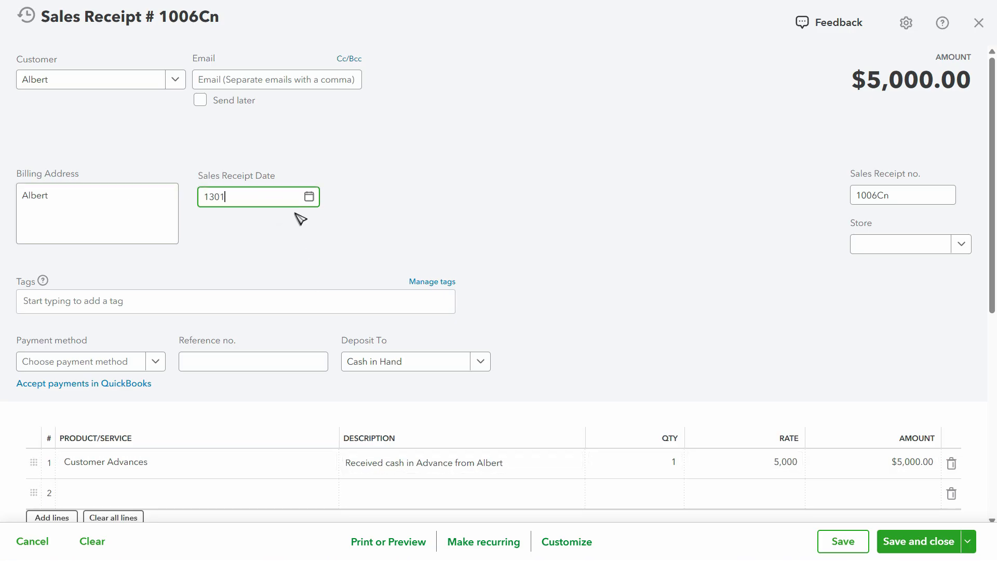
pyautogui.write('3/01')
pyautogui.press('Tab')
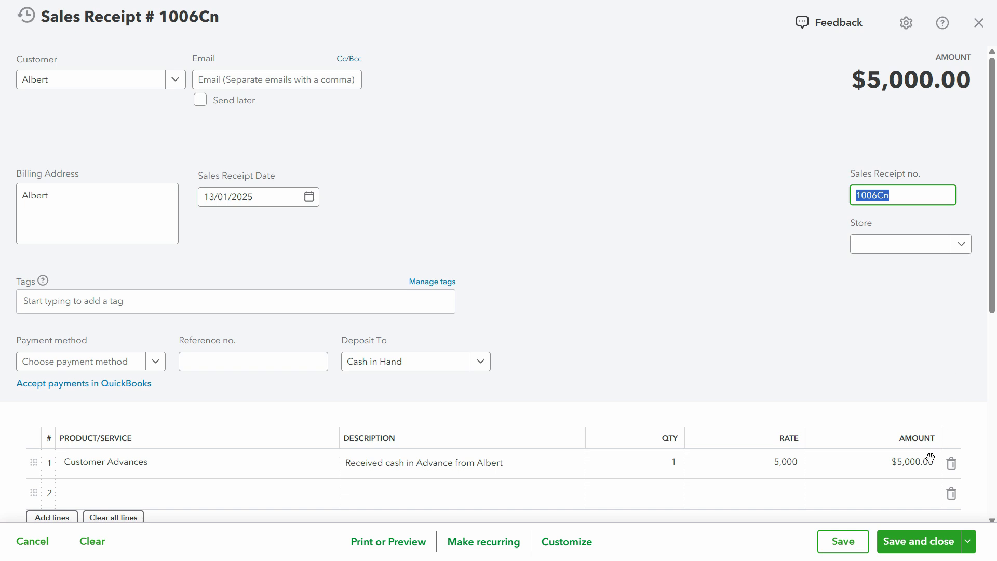
pyautogui.click(838, 542)
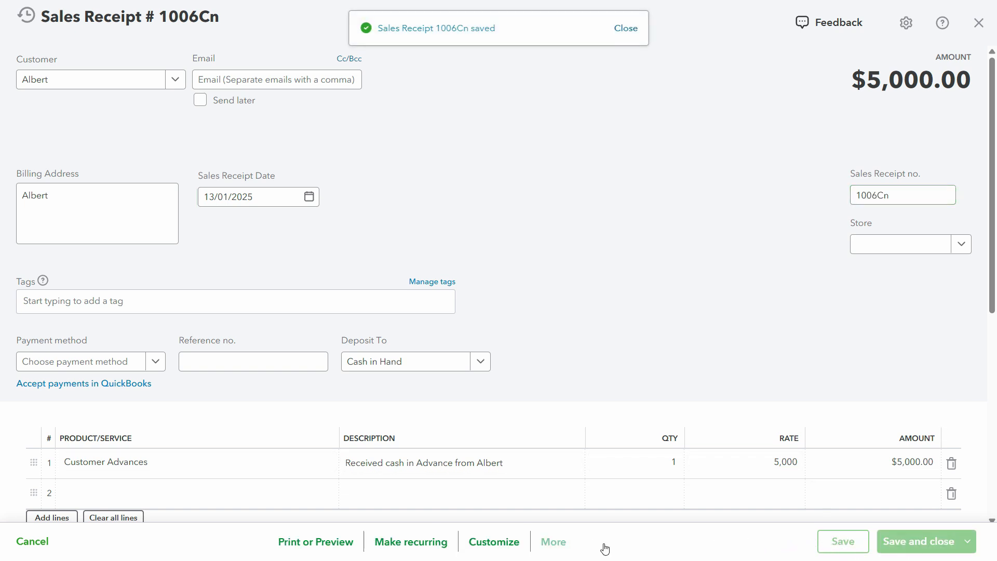
# - Open the transaction journal of the saved $5,000 sales receipt to examine its debit and credit accounts
pyautogui.click(550, 542)
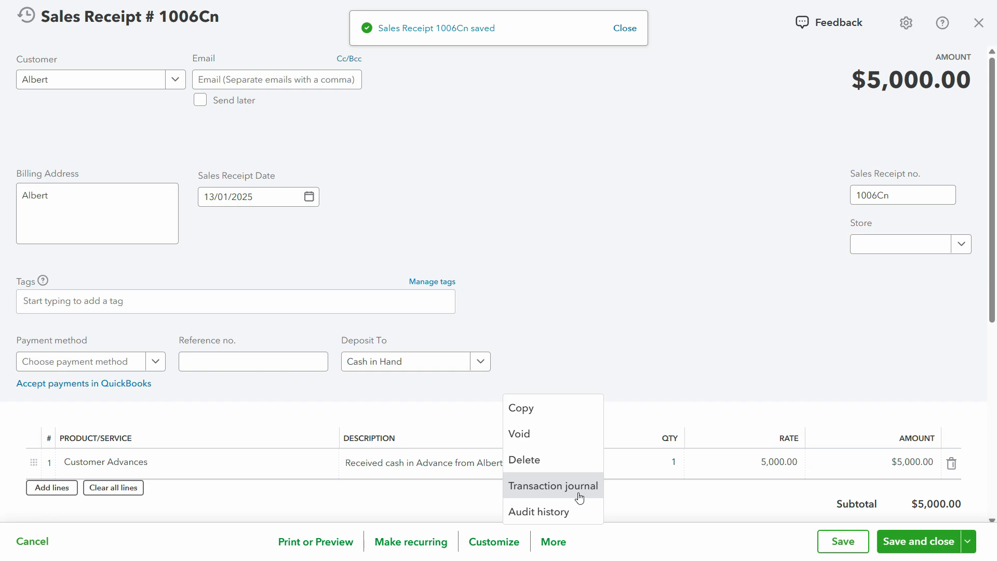
pyautogui.click(574, 496)
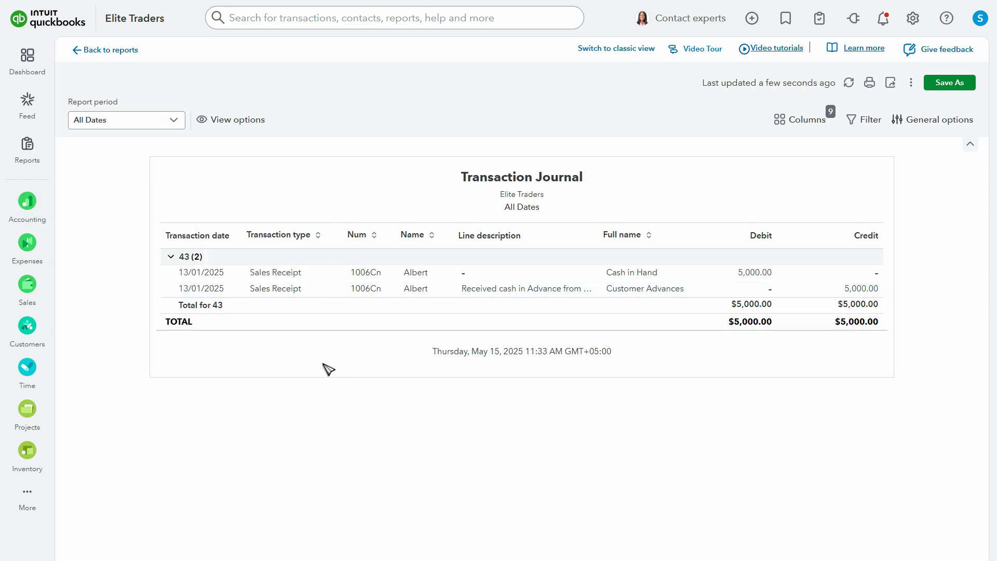
# - Open the $9,170 invoice dated 15/5/25 from the list of invoices
pyautogui.moveTo(23, 292)
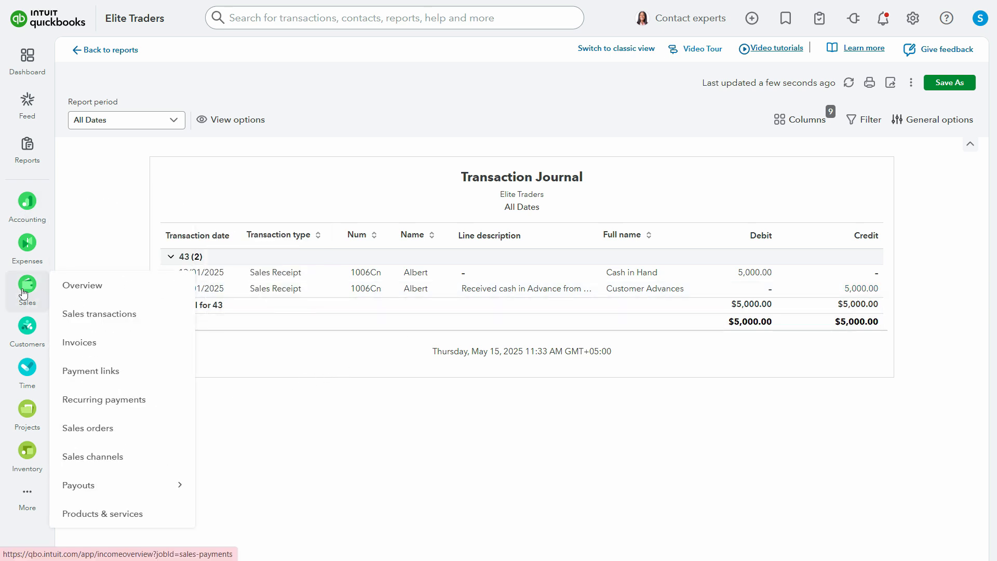
pyautogui.click(91, 352)
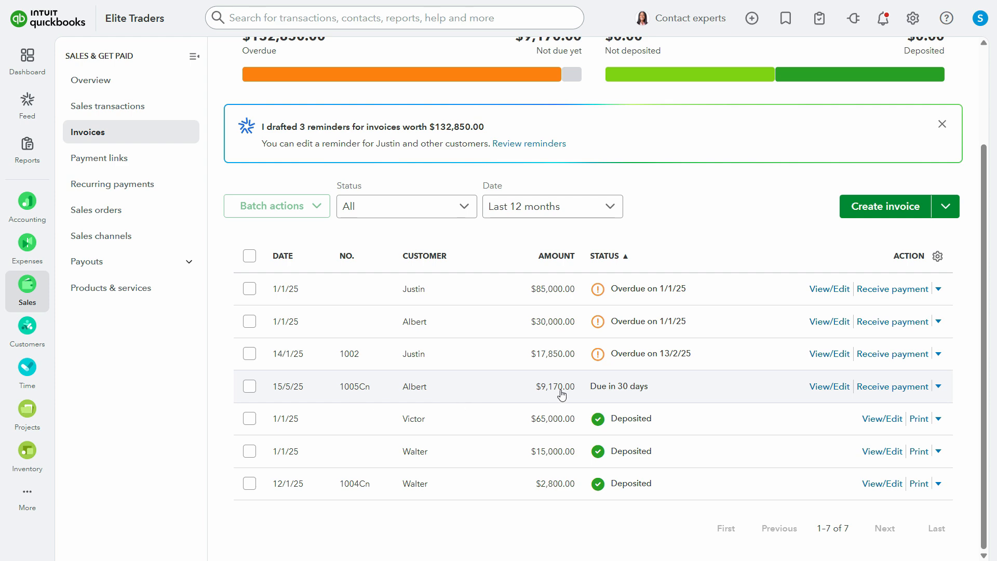
pyautogui.click(834, 393)
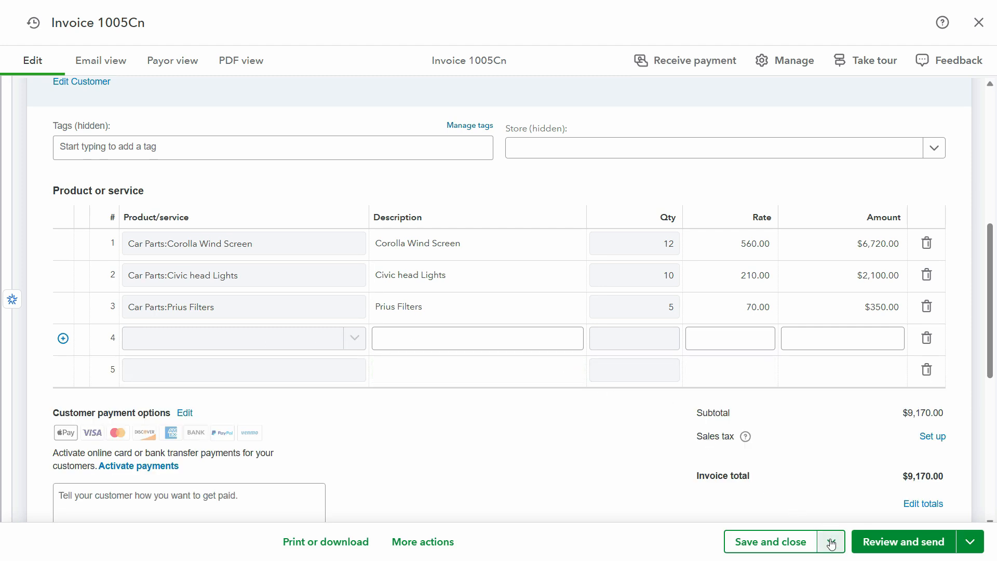
pyautogui.click(969, 543)
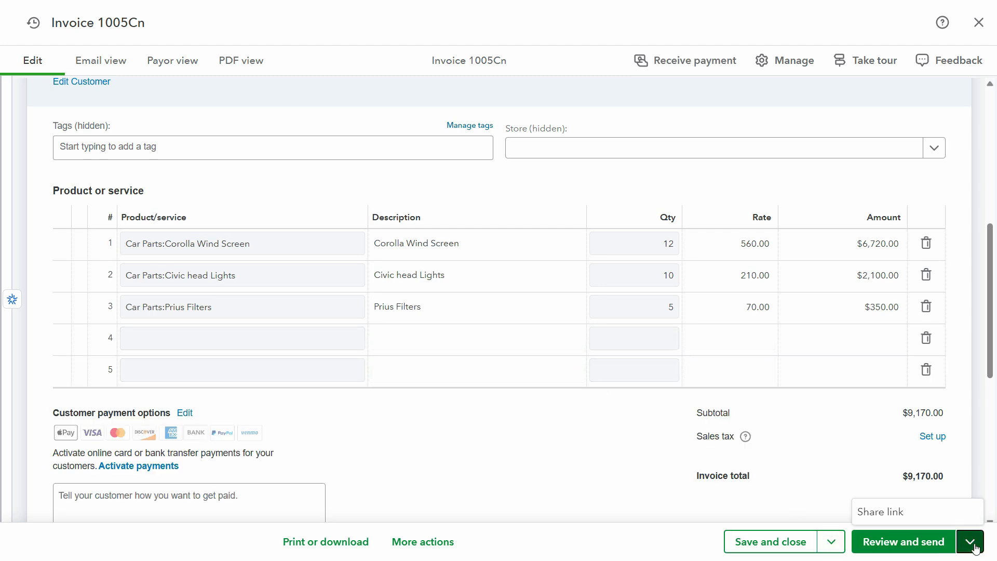
pyautogui.click(63, 338)
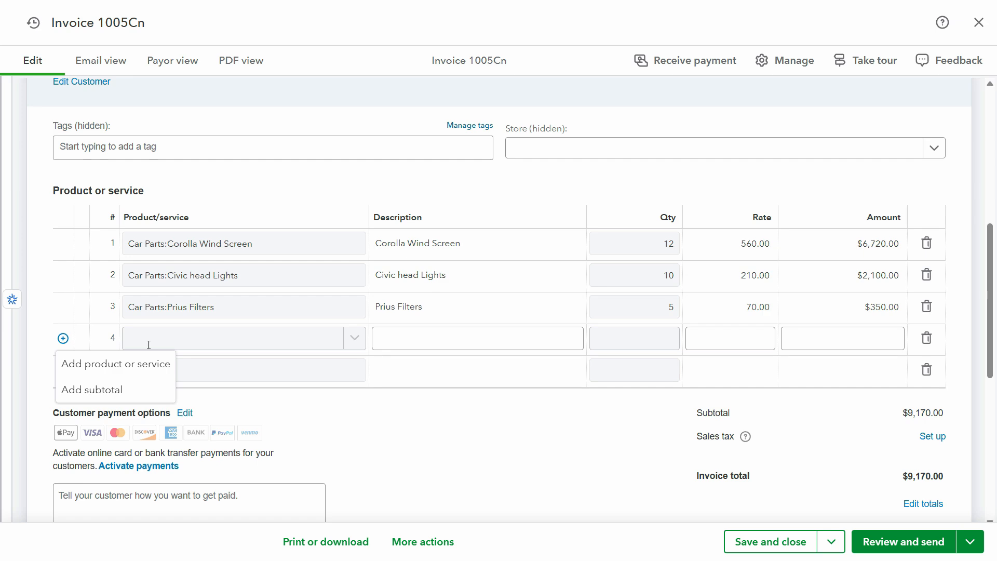
pyautogui.click(129, 374)
pyautogui.scroll(-3, 211, 353)
pyautogui.scroll(3, 211, 356)
pyautogui.scroll(3, 461, 304)
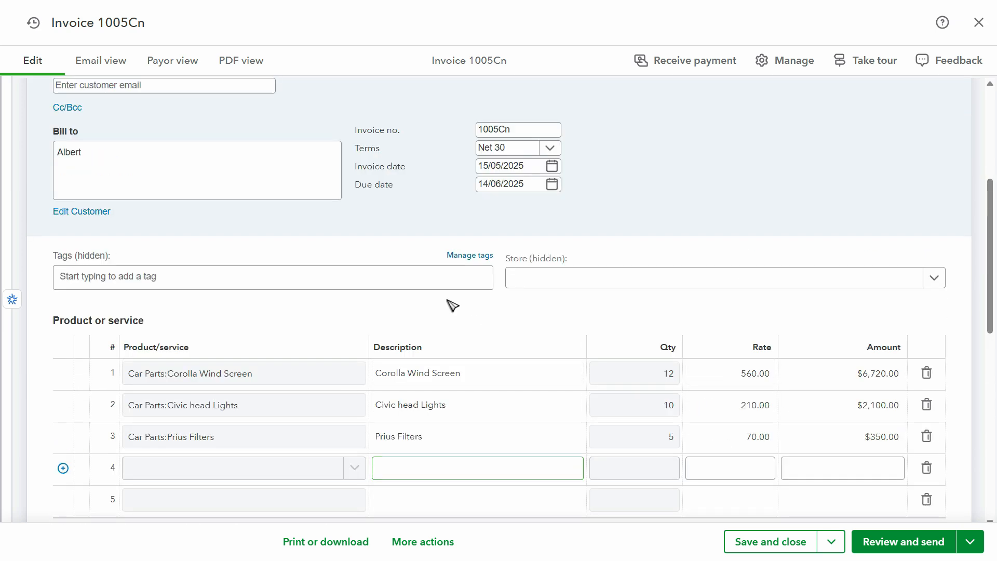
# - Delete the open $9,170 invoice and confirm the deletion
pyautogui.scroll(-10, 427, 321)
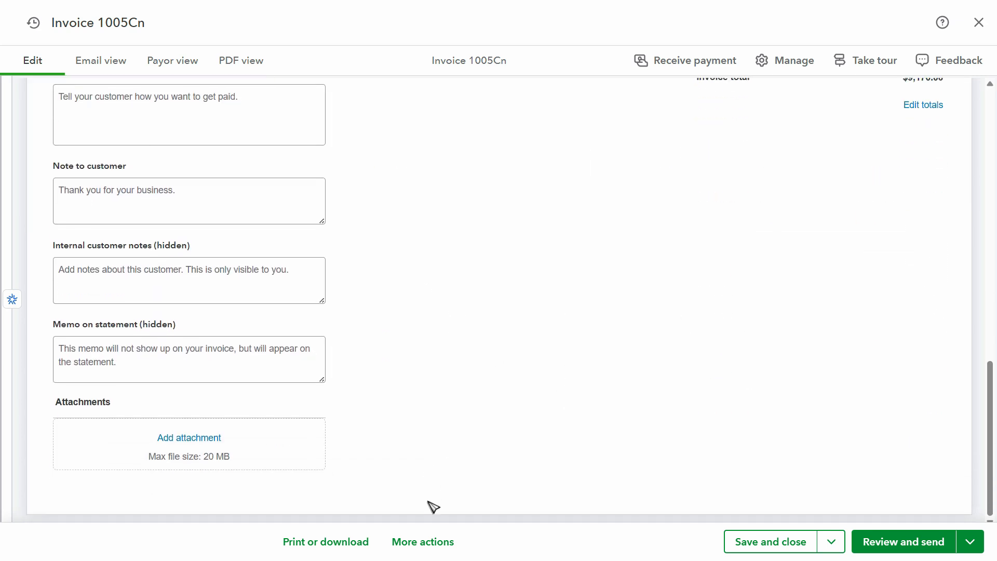
pyautogui.click(432, 541)
pyautogui.click(410, 407)
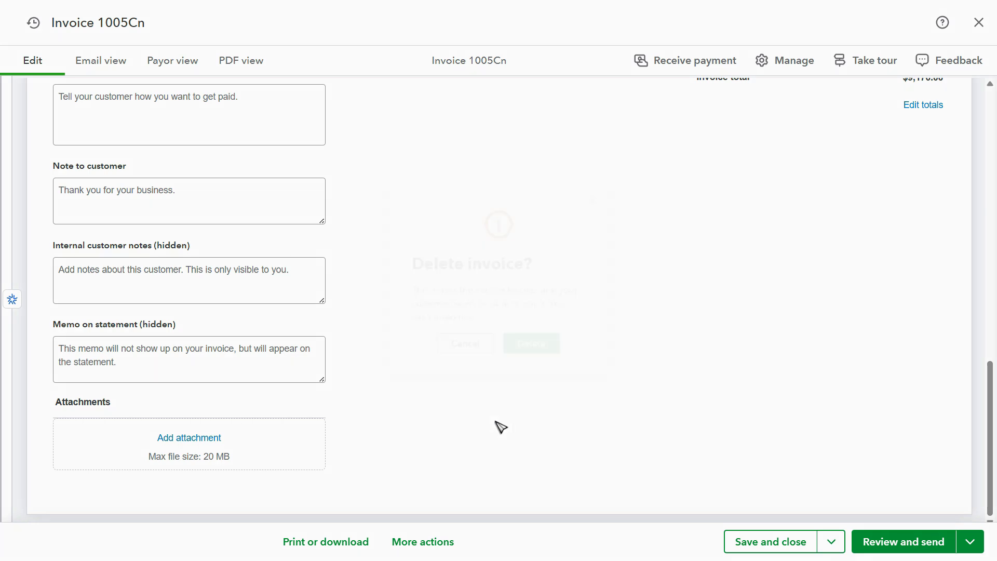
pyautogui.click(535, 351)
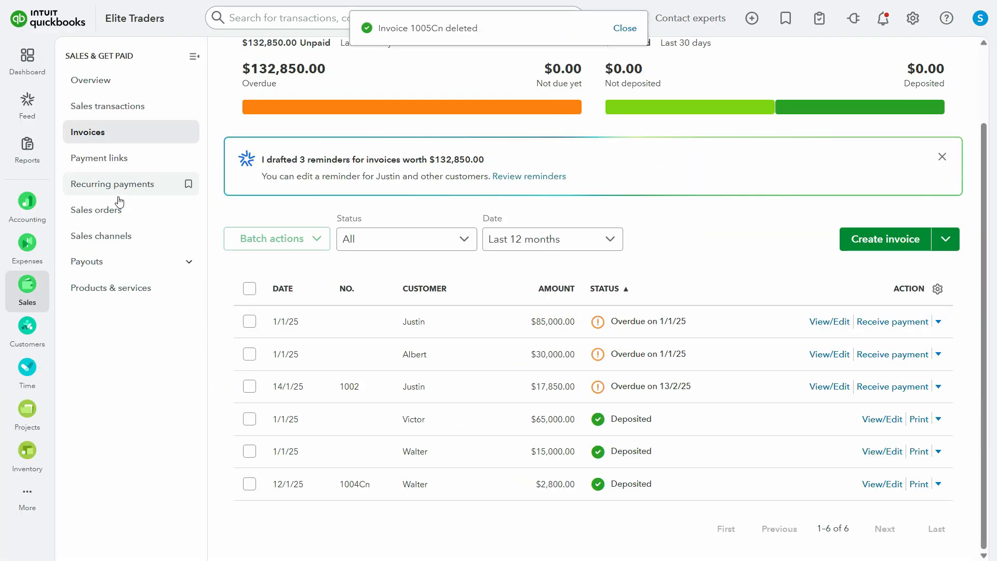
# - Open the $9,170 sales order dated 01/13/2025 for editing
pyautogui.click(107, 210)
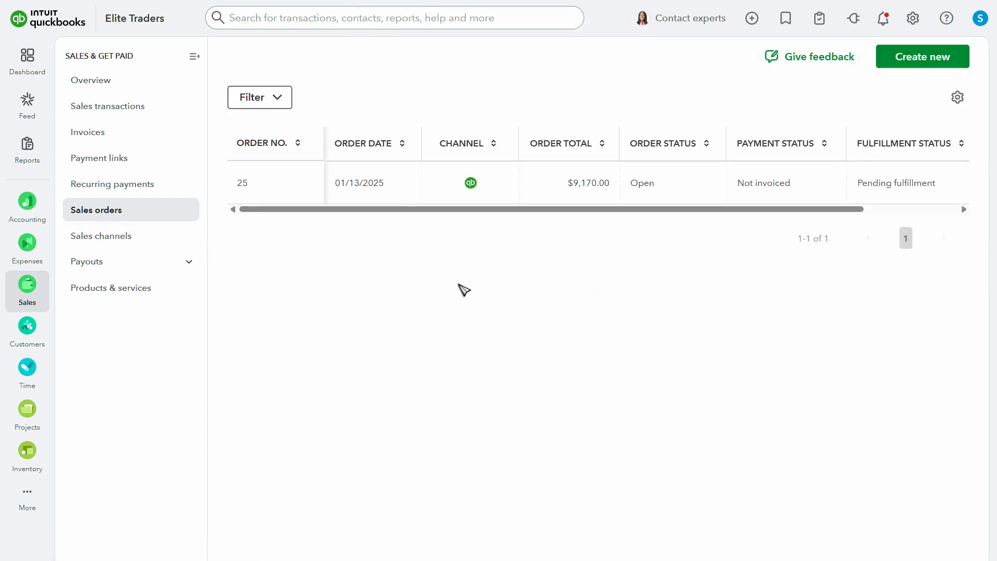
pyautogui.hscroll(5, 639, 216)
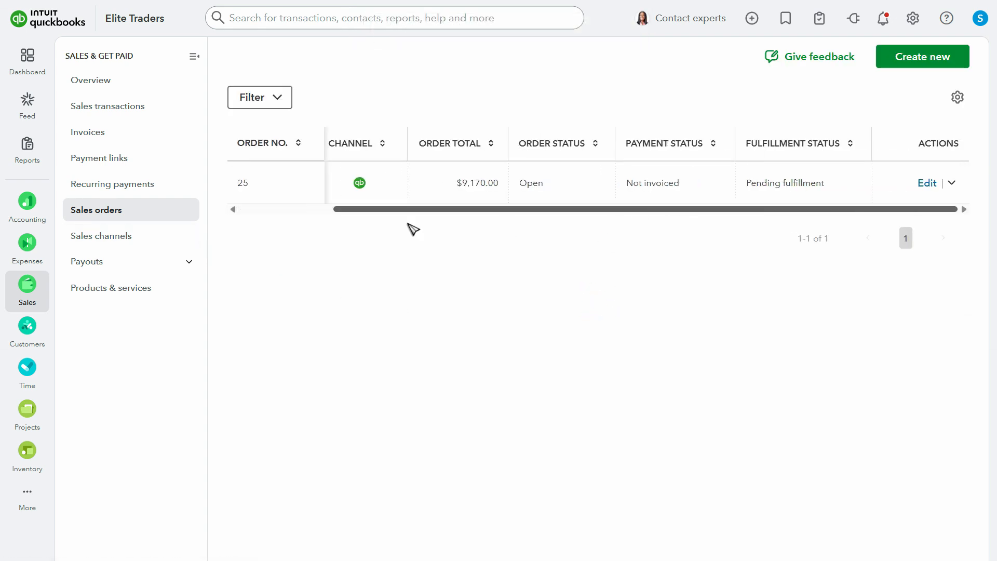
pyautogui.hscroll(-5, 517, 213)
pyautogui.hscroll(5, 836, 213)
pyautogui.click(923, 184)
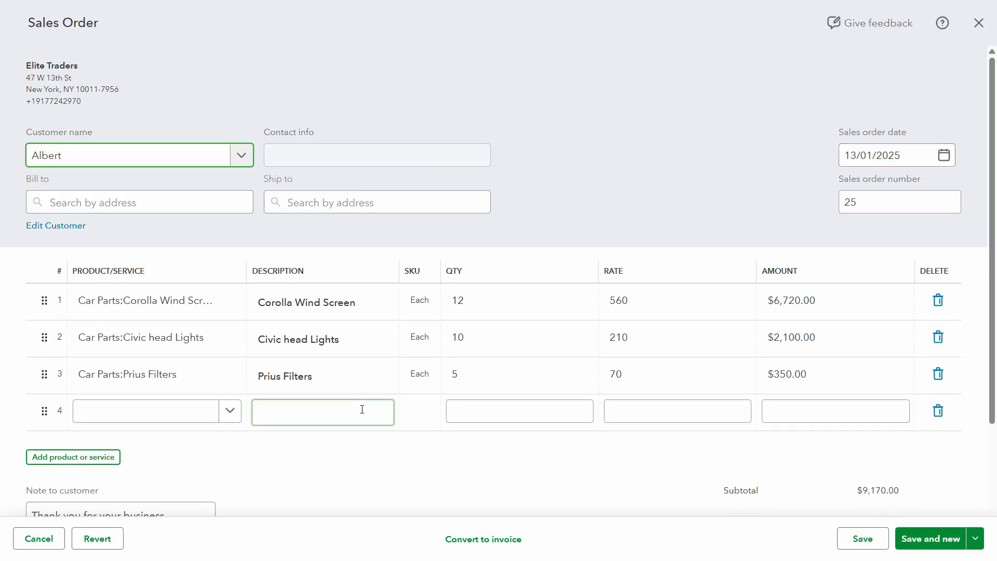
# - Add the Customer Advances item on the fourth line of the sales order
pyautogui.click(191, 410)
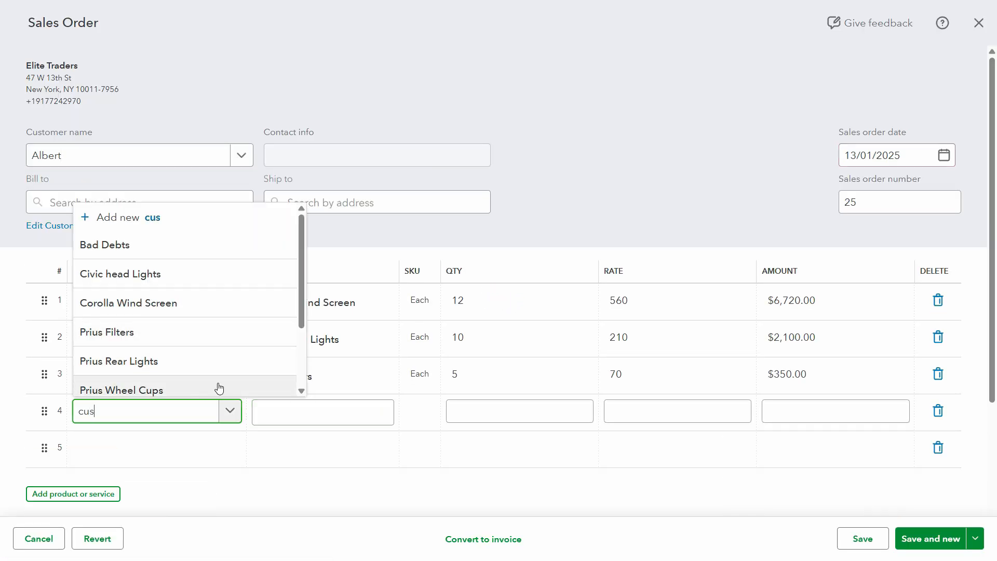
pyautogui.write('cus')
pyautogui.click(176, 381)
pyautogui.click(503, 417)
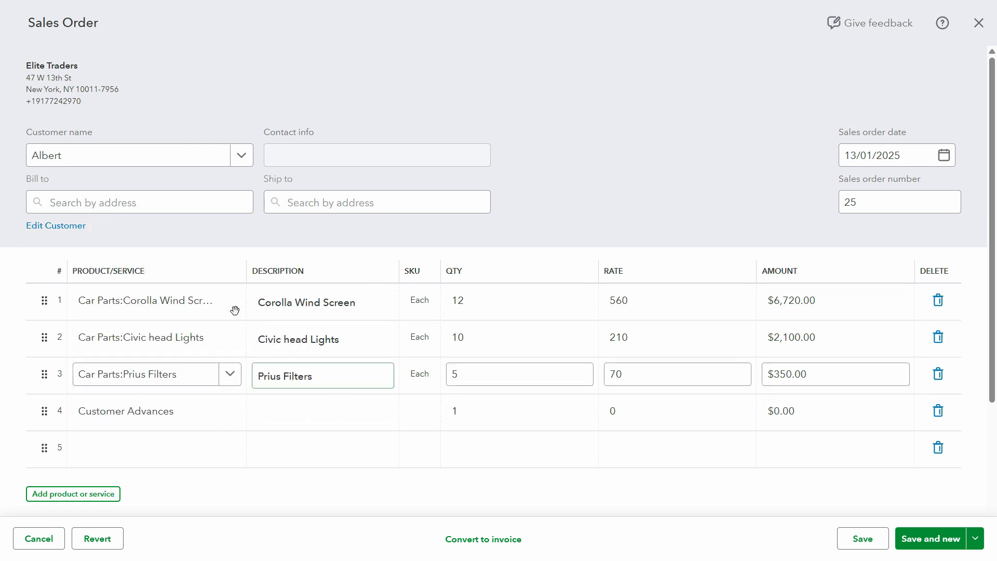
pyautogui.click(101, 333)
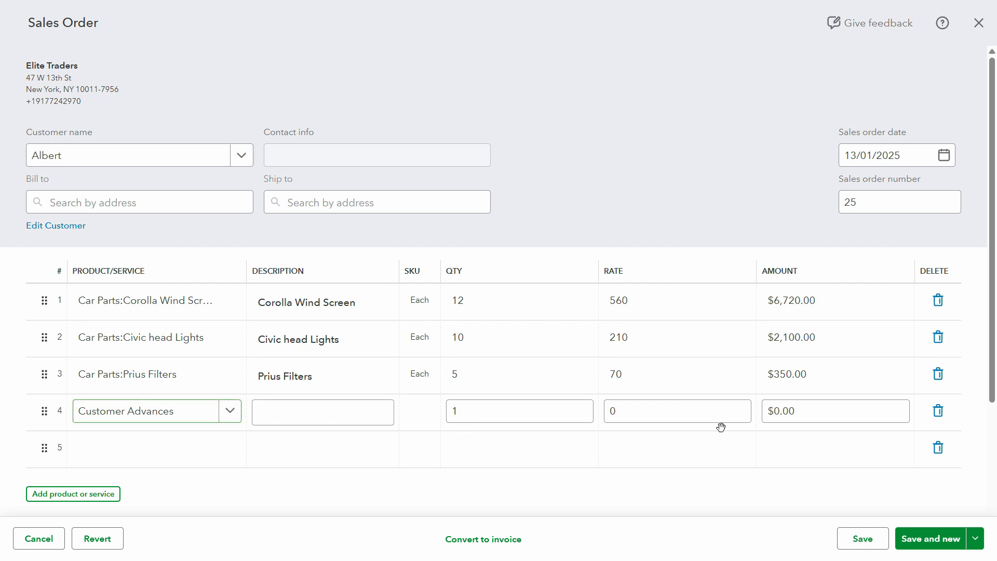
# - Set the amount of the Customer Advances line to -5,000
pyautogui.click(816, 414)
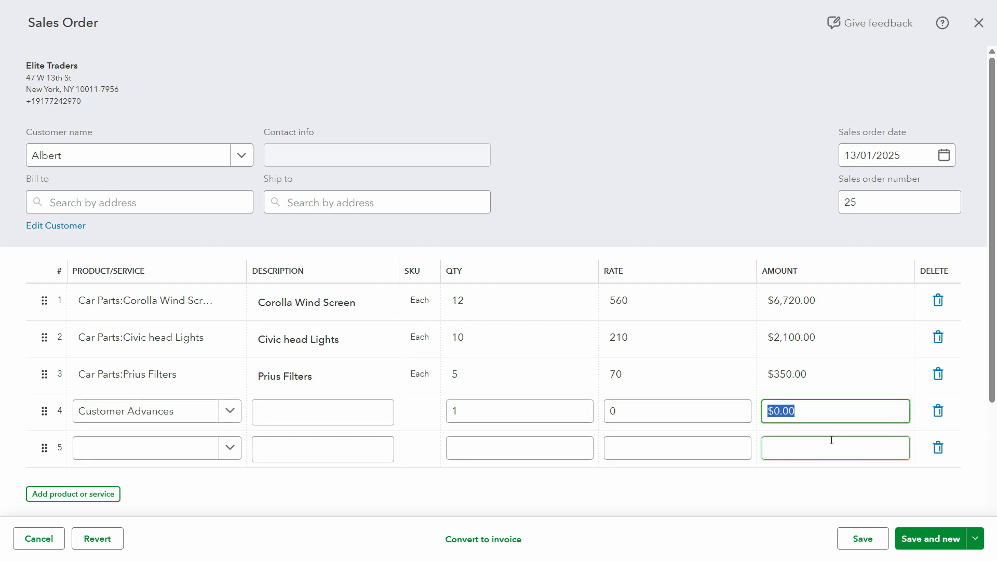
pyautogui.write('-')
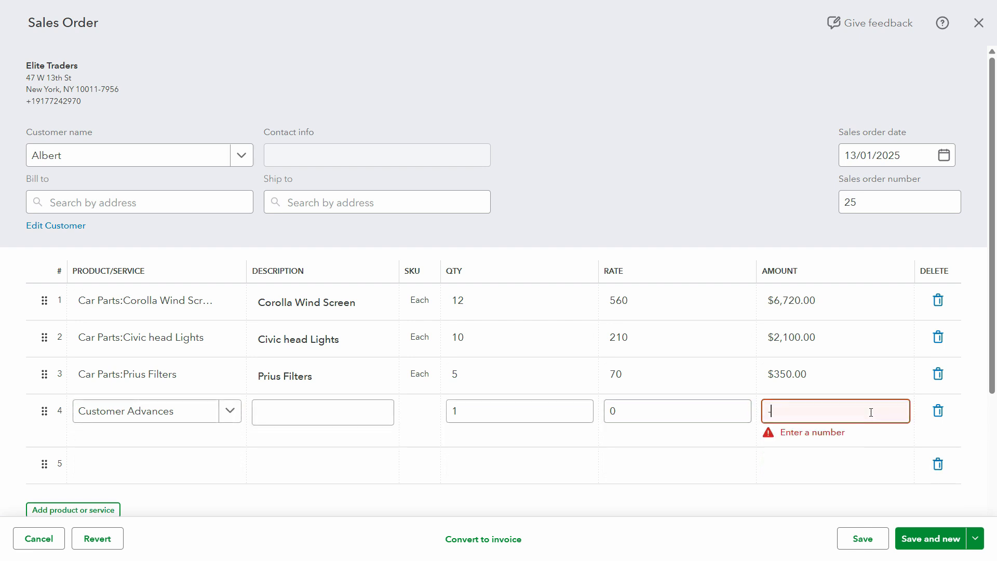
pyautogui.write('5,000')
pyautogui.press('Tab')
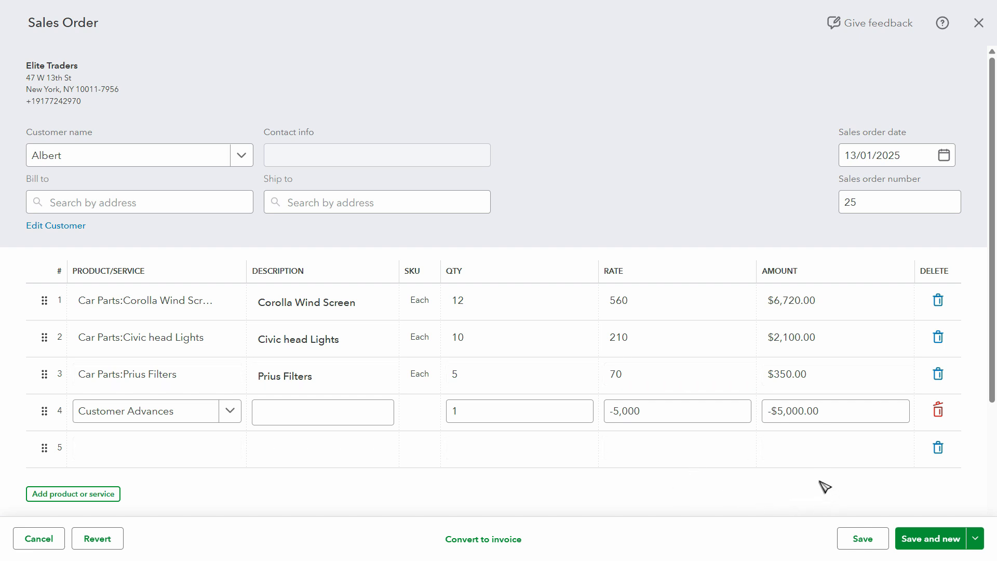
# - Switch to the other window to consult it, return to the sales order, and save and close it
pyautogui.hotkey('alt', 'Tab')
pyautogui.moveTo(897, 237); pyautogui.dragTo(914, 255)
pyautogui.click(874, 196)
pyautogui.hotkey('alt', 'Tab')
pyautogui.click(832, 421)
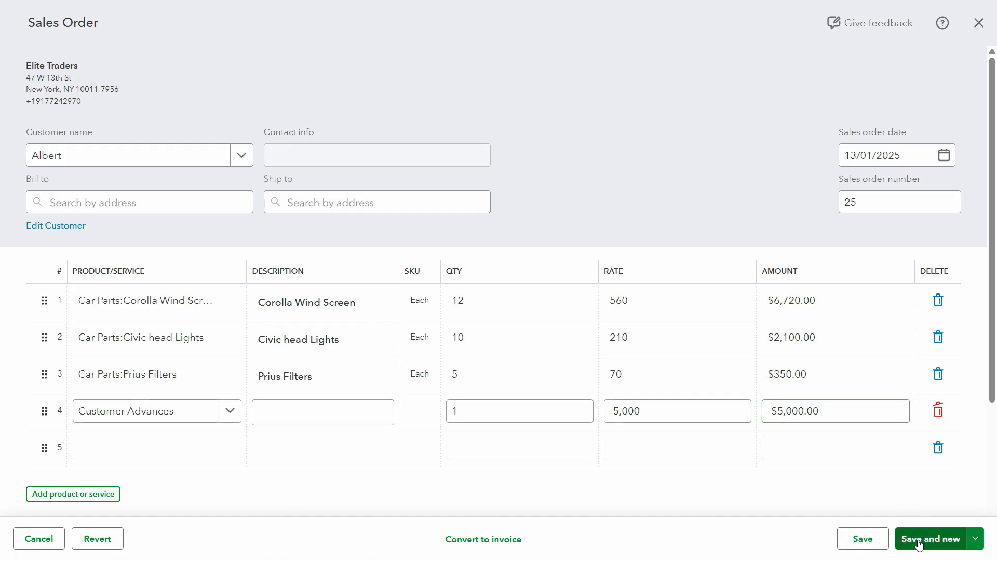
pyautogui.click(883, 538)
pyautogui.click(901, 488)
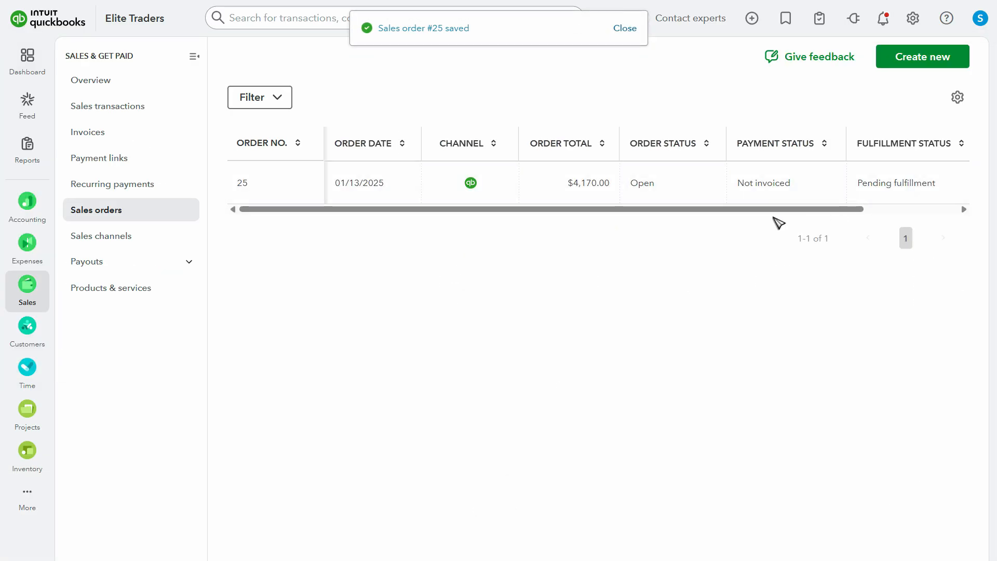
# - Convert the updated sales order to an invoice from the sales orders list
pyautogui.moveTo(411, 210); pyautogui.dragTo(641, 211)
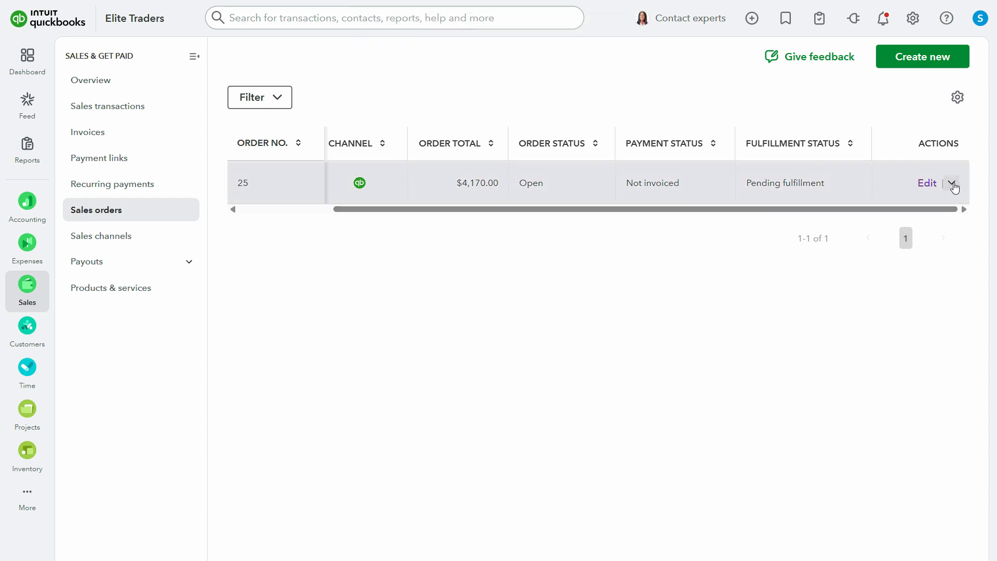
pyautogui.click(952, 183)
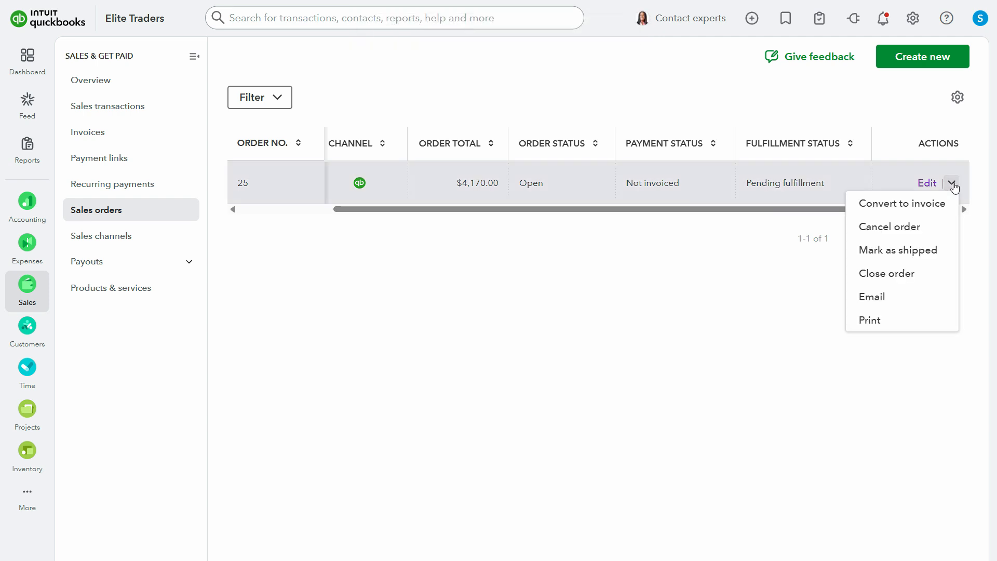
pyautogui.click(924, 205)
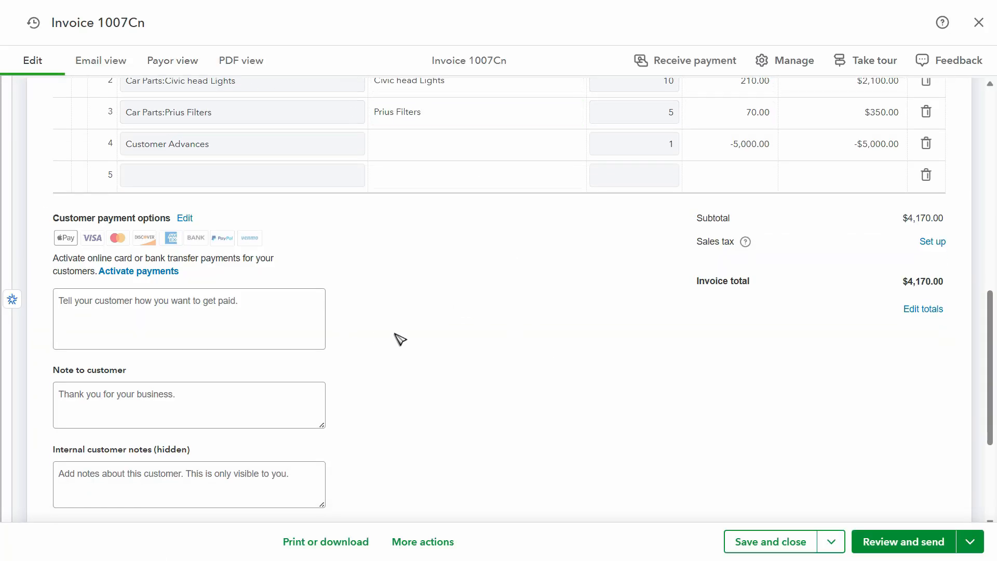
# - Open the transaction journal of the invoice converted from the sales order
pyautogui.scroll(-4, 367, 332)
pyautogui.click(449, 550)
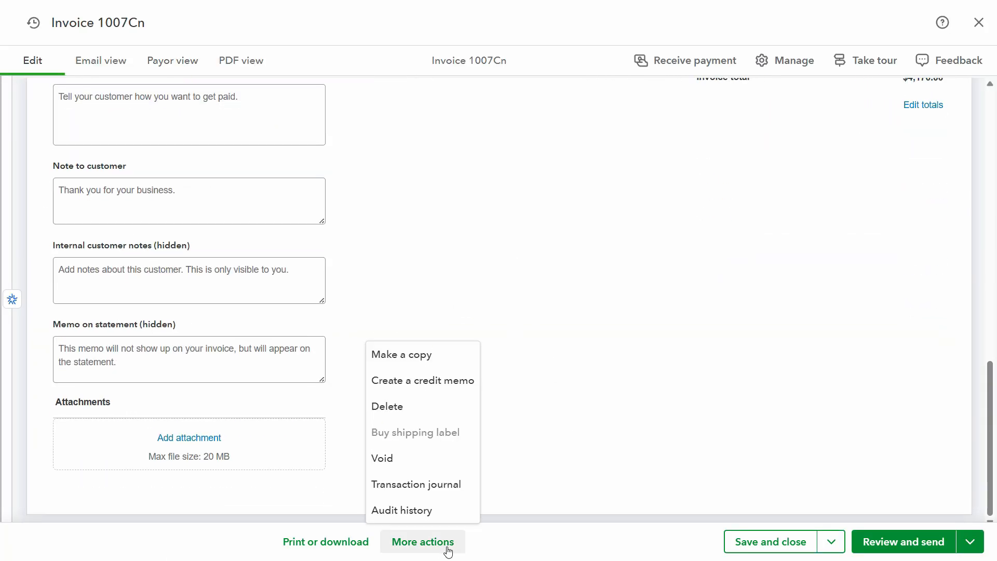
pyautogui.click(430, 491)
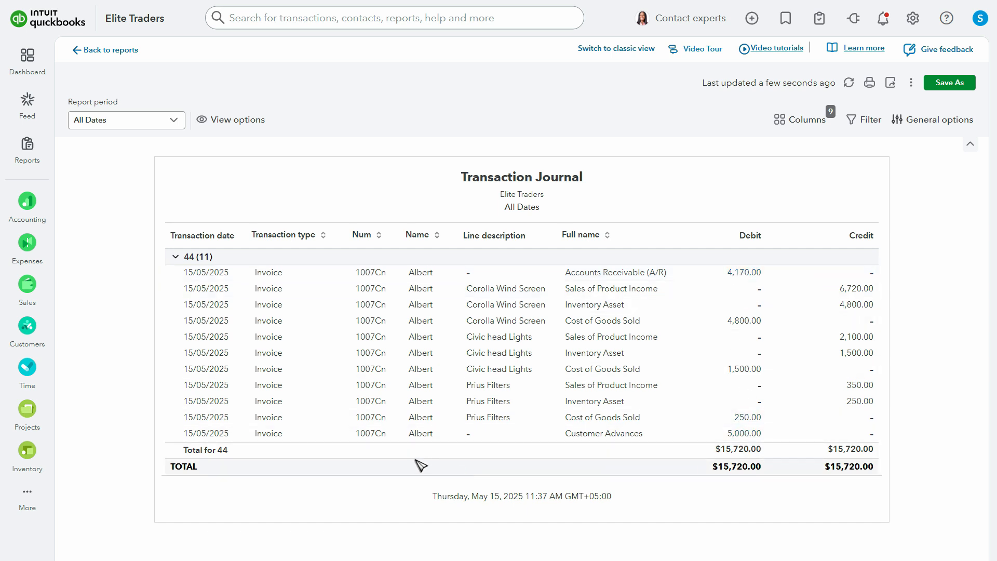
# - Open Calculator and add the Accounts Receivable debit of 4170 and the Customer Advances debit of 5000
pyautogui.press('super')
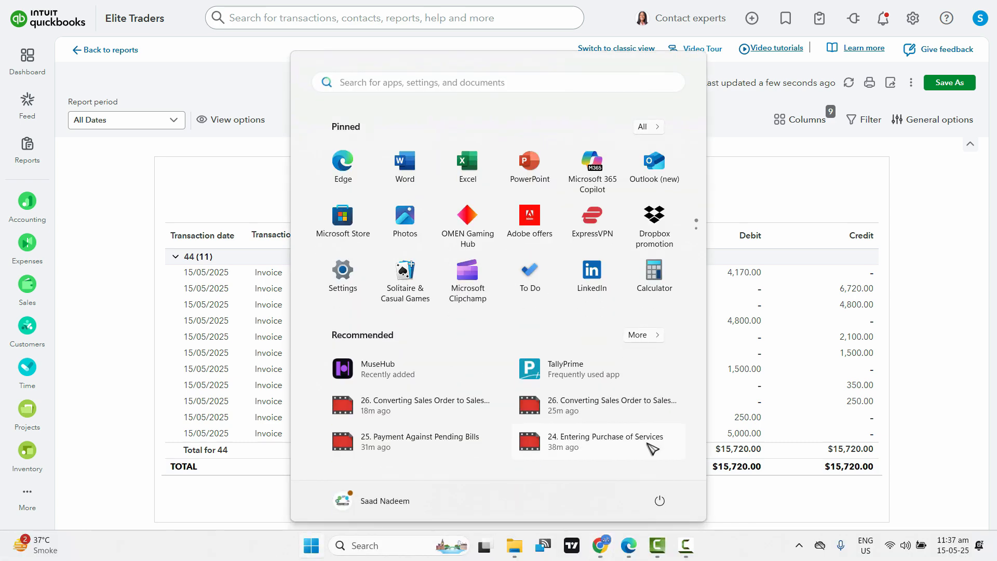
pyautogui.click(658, 287)
pyautogui.write('417')
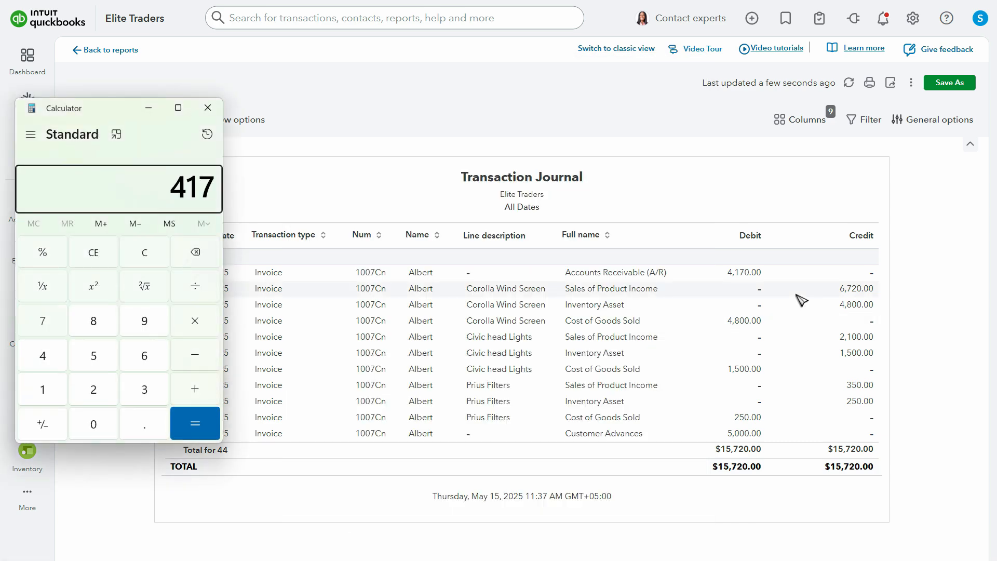
pyautogui.write('0 + 50000')
pyautogui.press('Return')
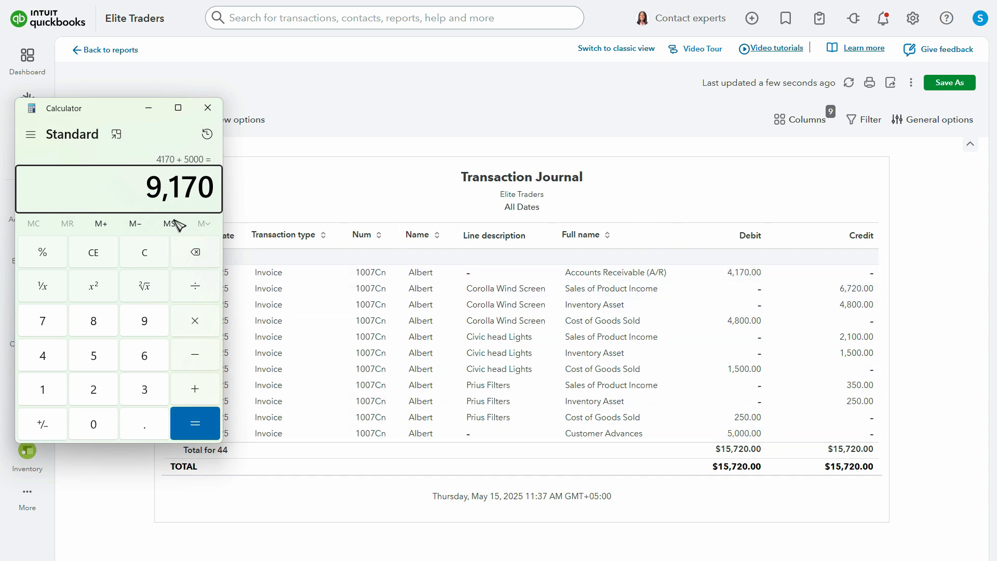
# - Clear the calculation, add the three Sales of Product Income credits 6720, 2100 and 350, and close Calculator
pyautogui.click(104, 254)
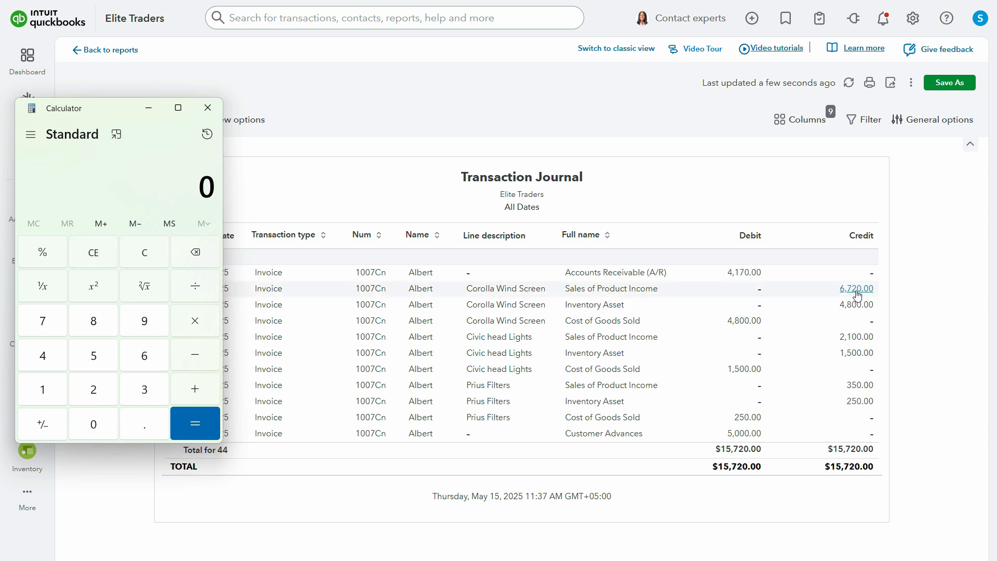
pyautogui.write('6720 +')
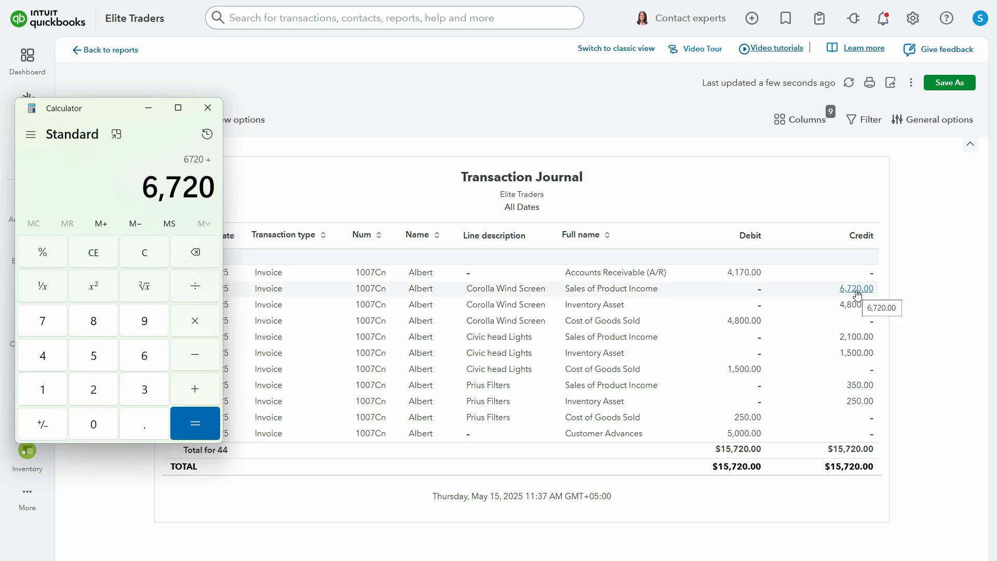
pyautogui.write('2100+')
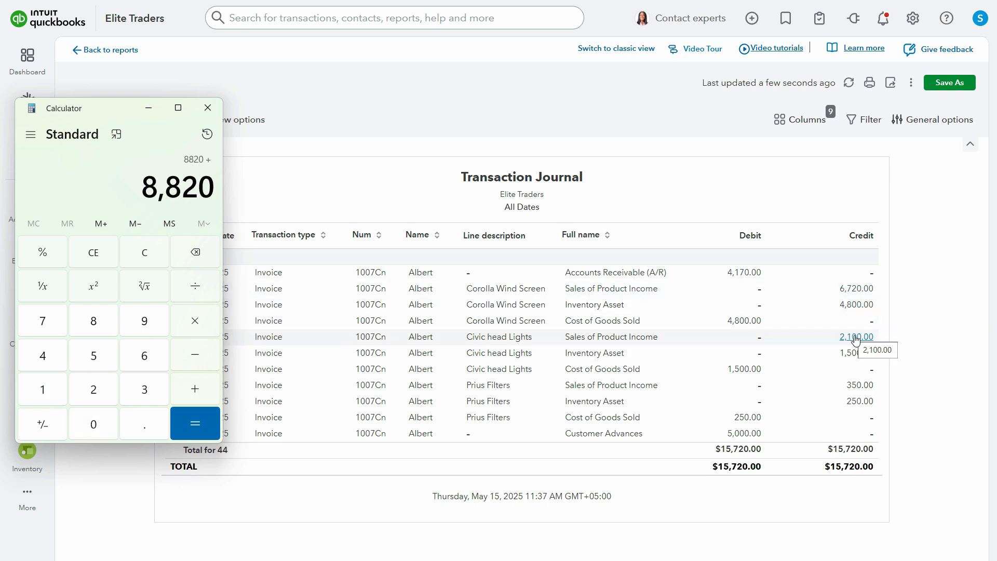
pyautogui.write('350')
pyautogui.press('Return')
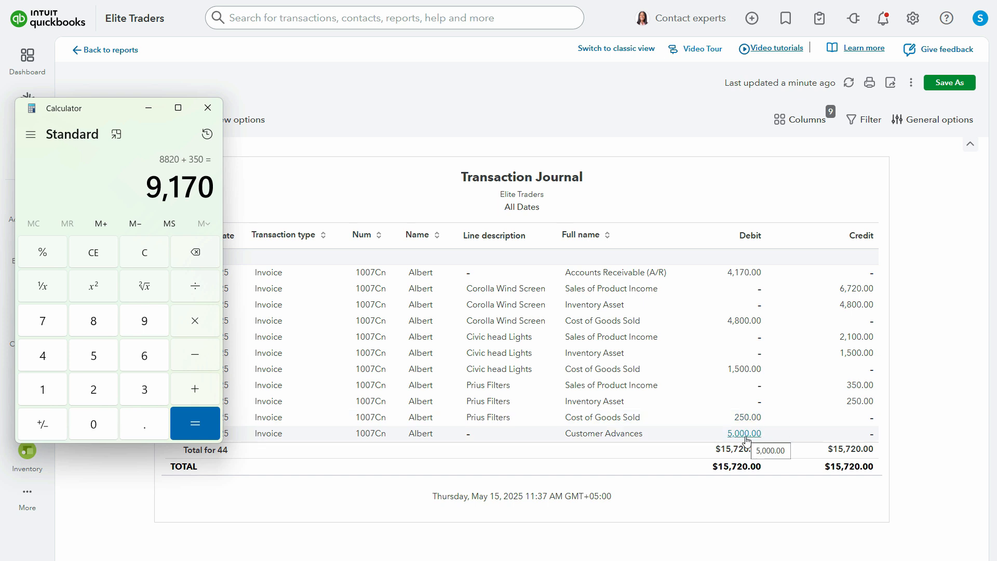
pyautogui.click(208, 107)
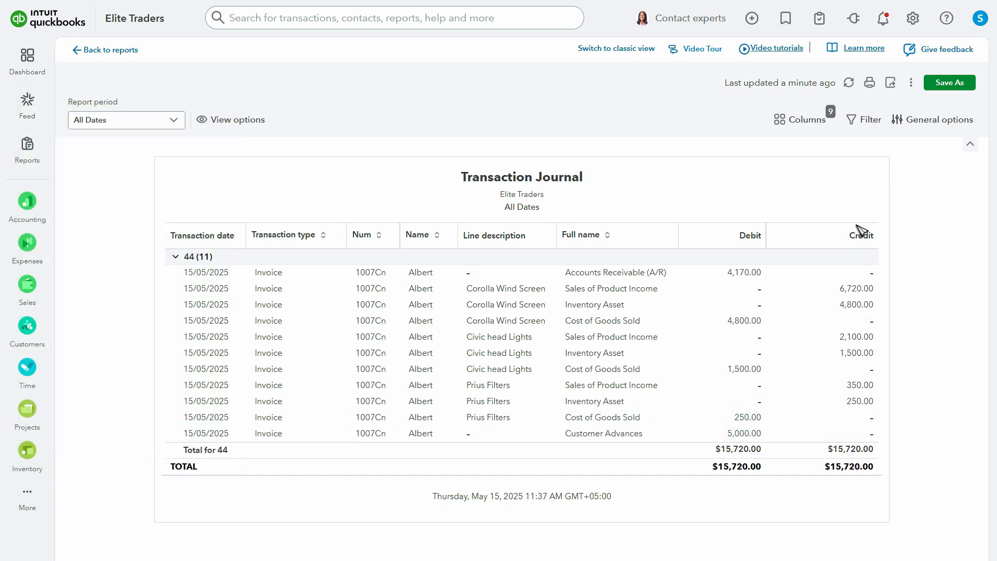
# - Leave the Transaction Journal report and return to the company dashboard
pyautogui.click(79, 54)
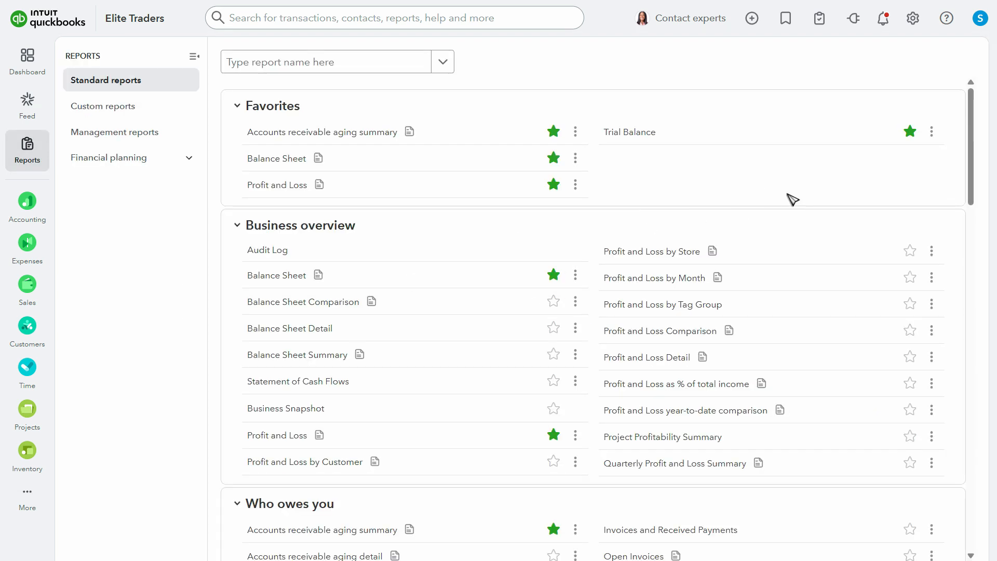
pyautogui.click(27, 61)
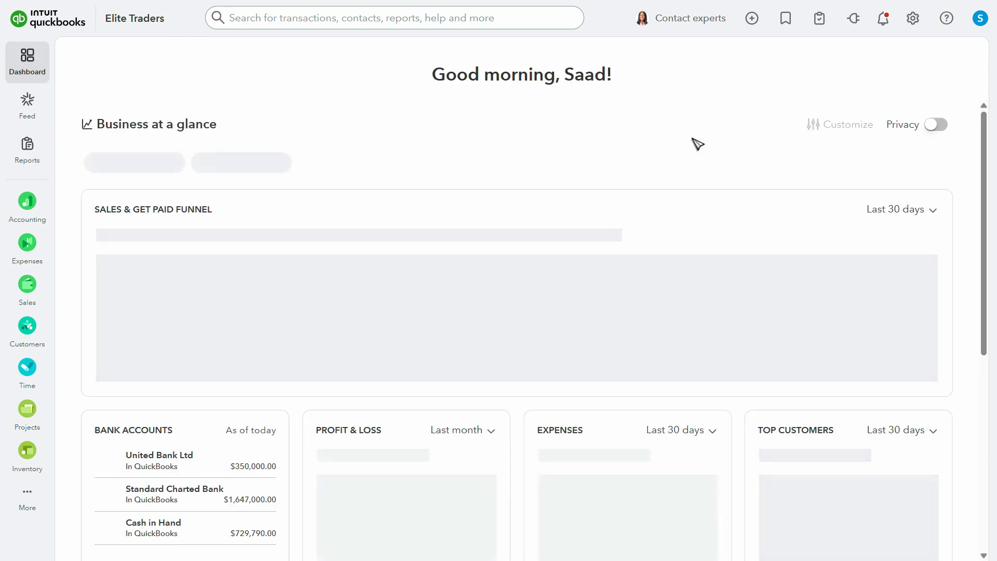